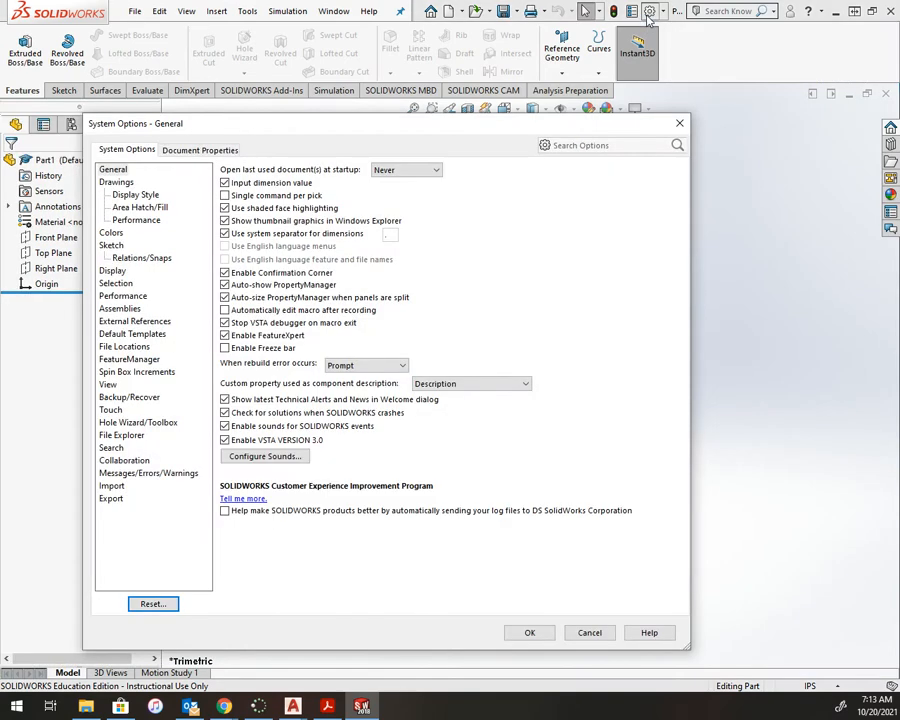
Step: Check the document's unit system, accept IPS (inch, pound, second), and reduce the modelling window to reveal the reference drawing
click(229, 150)
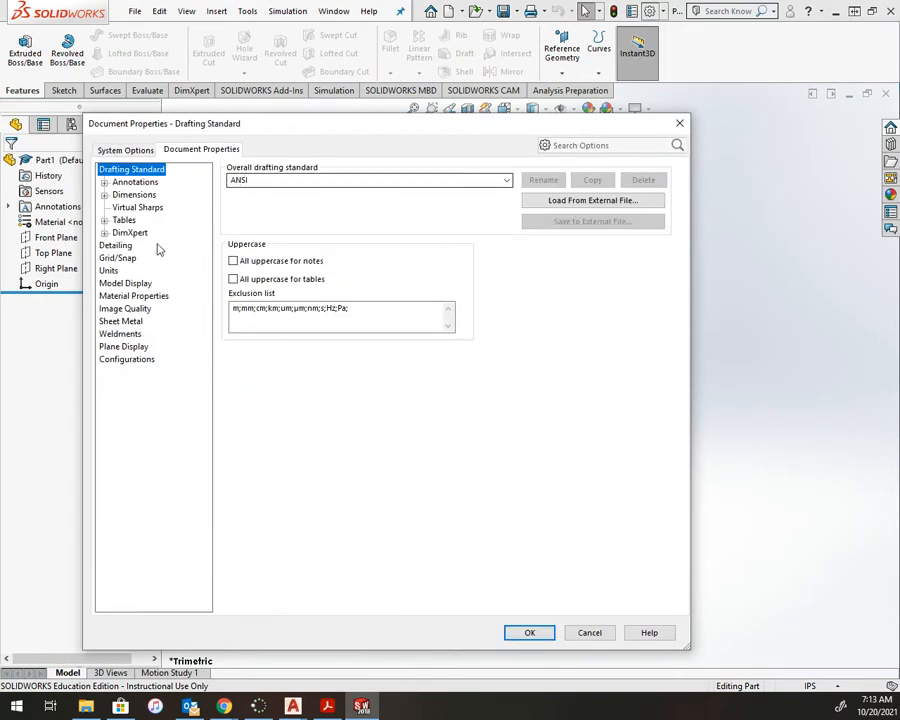
click(109, 270)
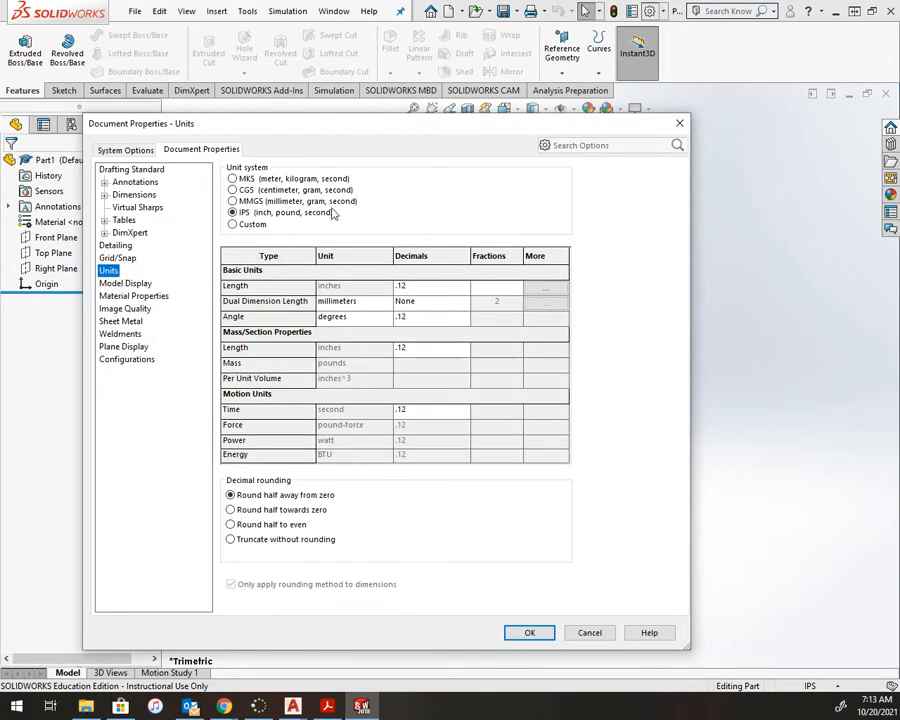
click(528, 633)
click(868, 11)
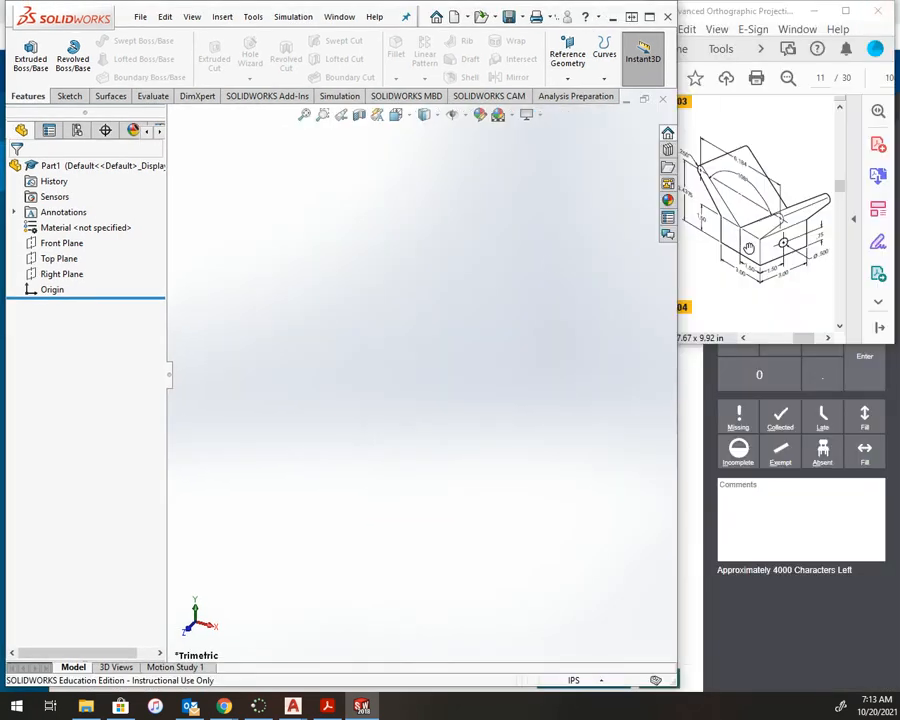
Step: Start a sketch on the Front Plane and draw a vertical centerline upward from the origin
click(62, 243)
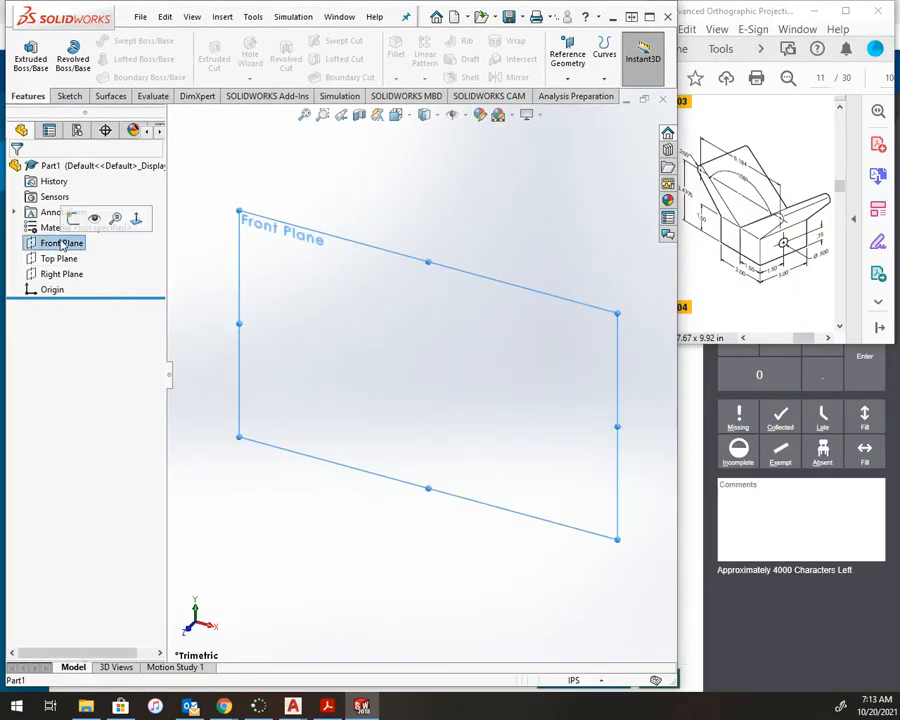
click(80, 215)
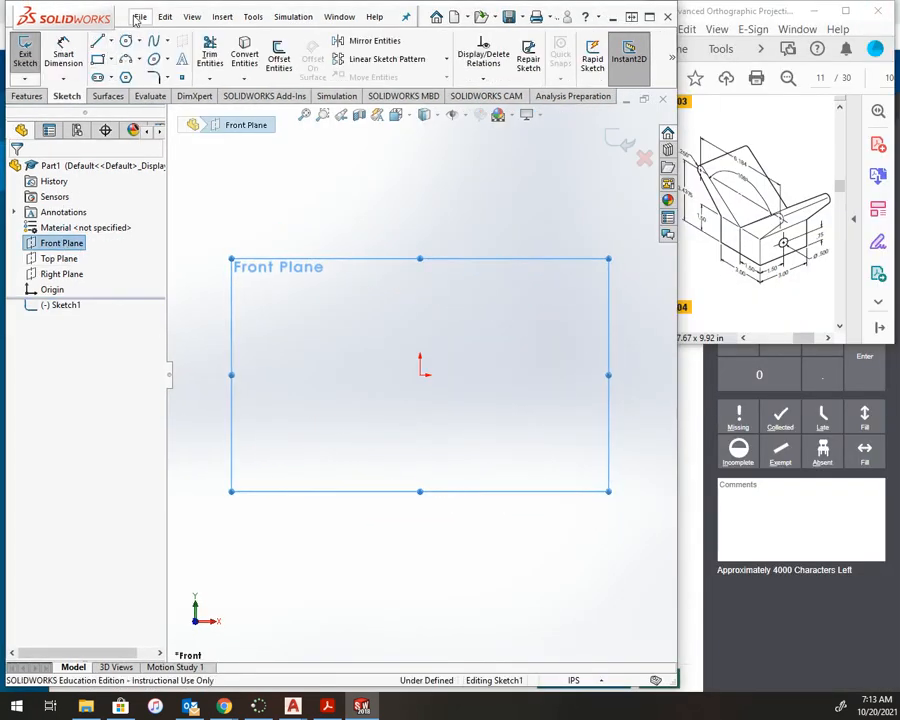
click(109, 42)
click(120, 74)
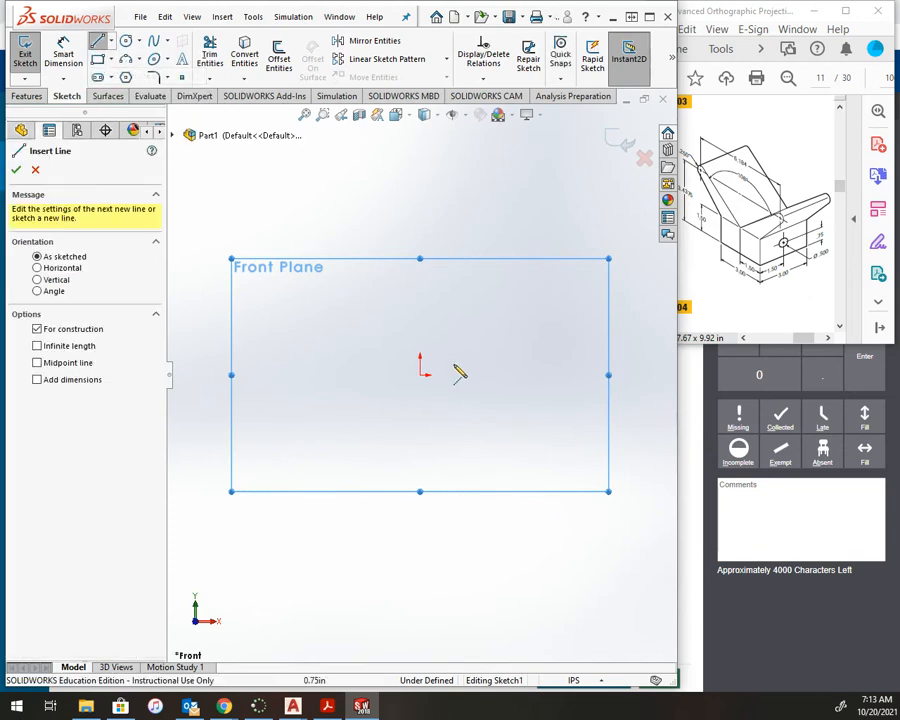
click(420, 375)
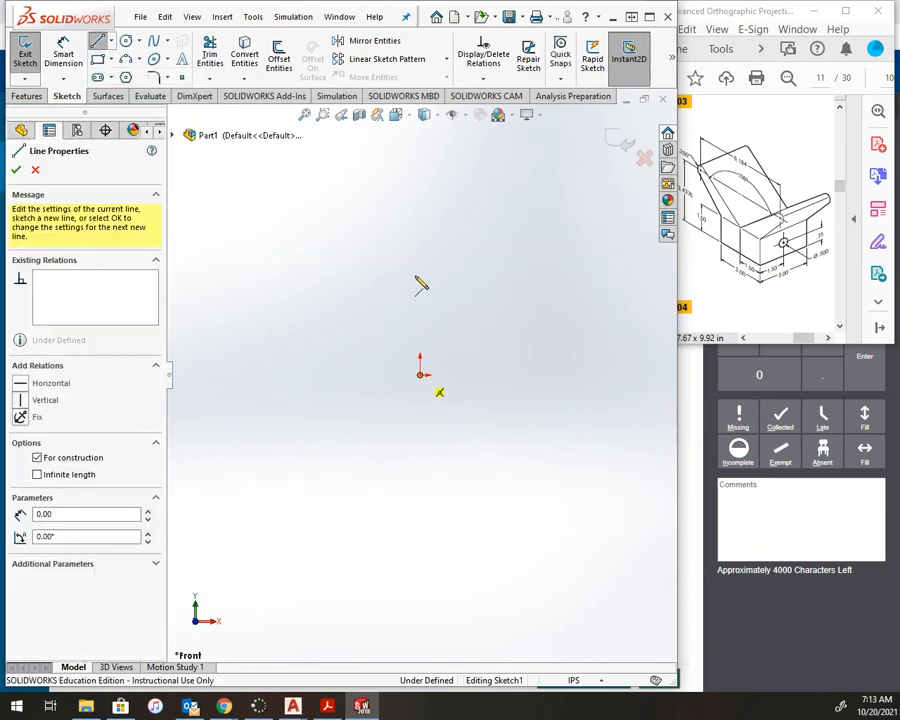
click(420, 206)
key(Escape)
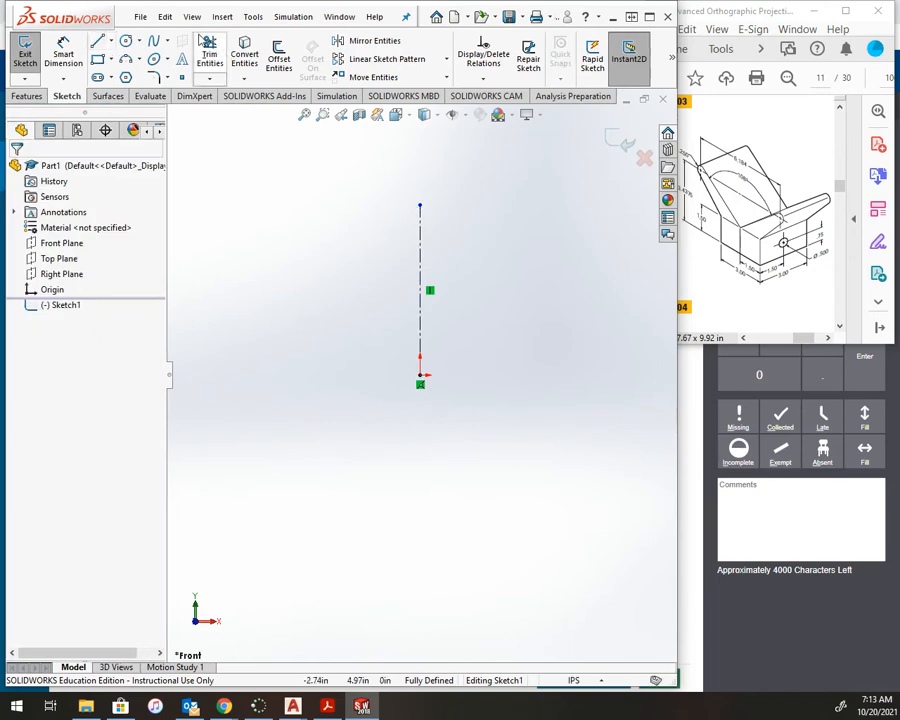
Step: Turn on Dynamic Mirror for the sketch with the vertical centerline as the mirror axis
click(249, 18)
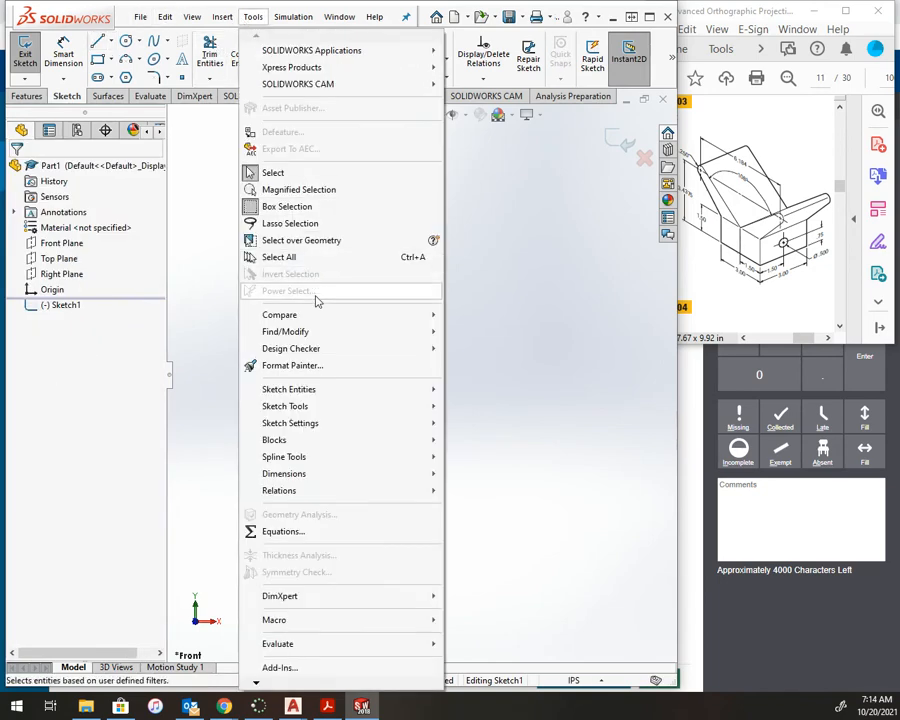
mouse_move(322, 410)
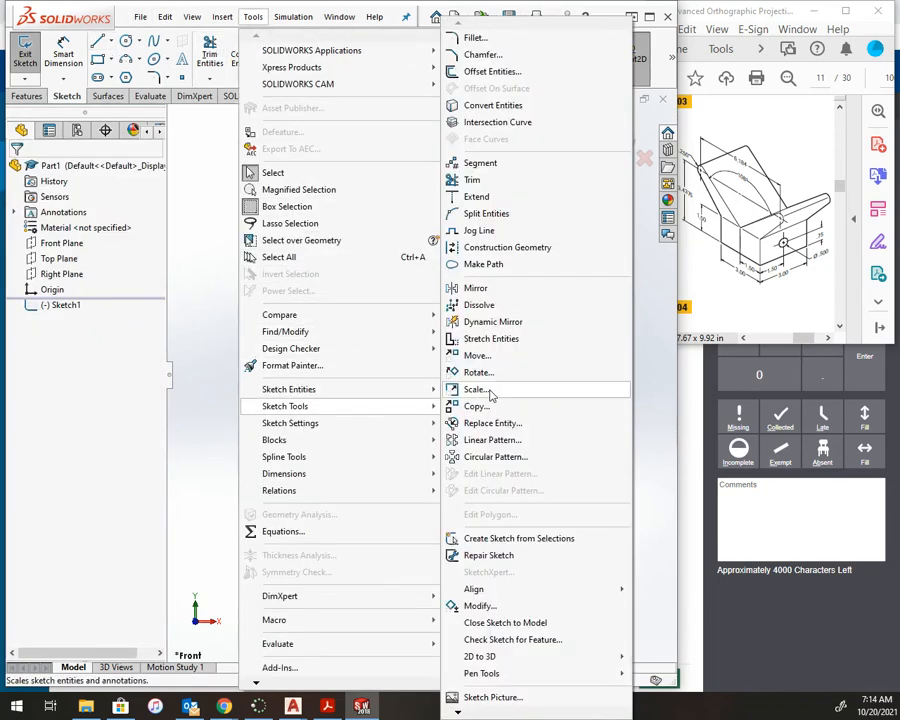
click(505, 323)
click(421, 261)
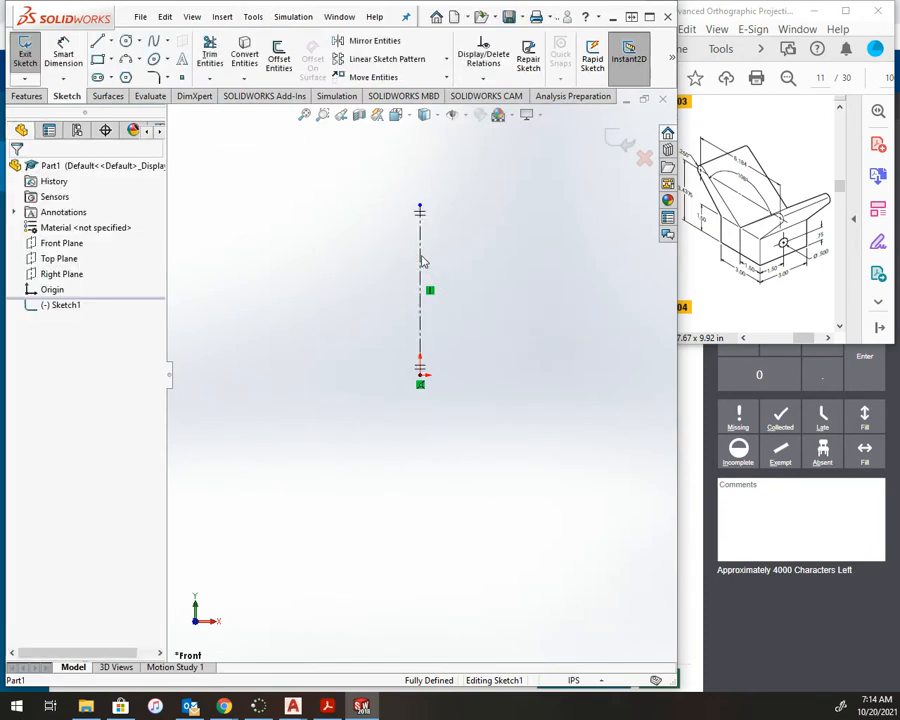
Step: Sketch a circle of about 0.37 in radius above and left of the centerline, centred about 3.28 in left and 4.64 in above the origin
click(126, 42)
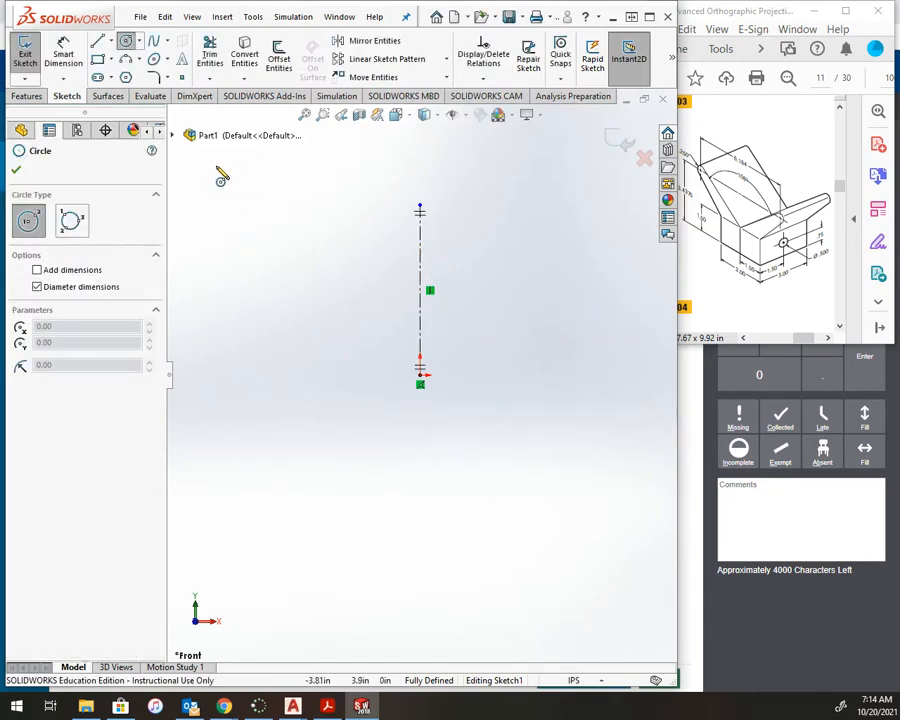
key(f)
scroll(235, 192, up, 5)
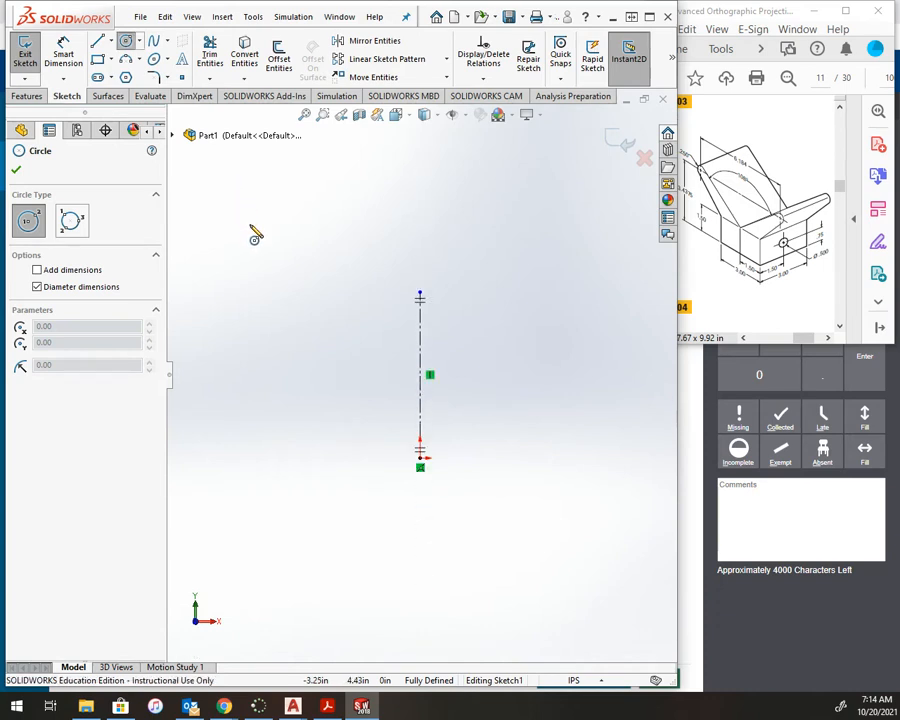
click(248, 214)
click(263, 229)
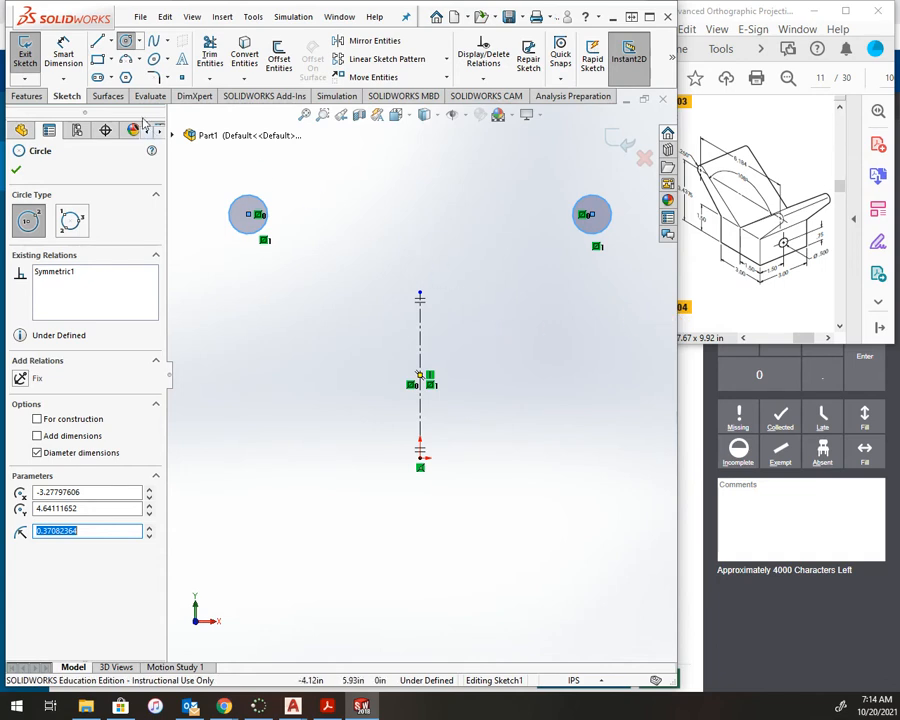
Step: Sketch a mirrored base line about 3.74 in long through the origin, a vertical side, and an angled line tangent to the circle's lower-left edge
key(l)
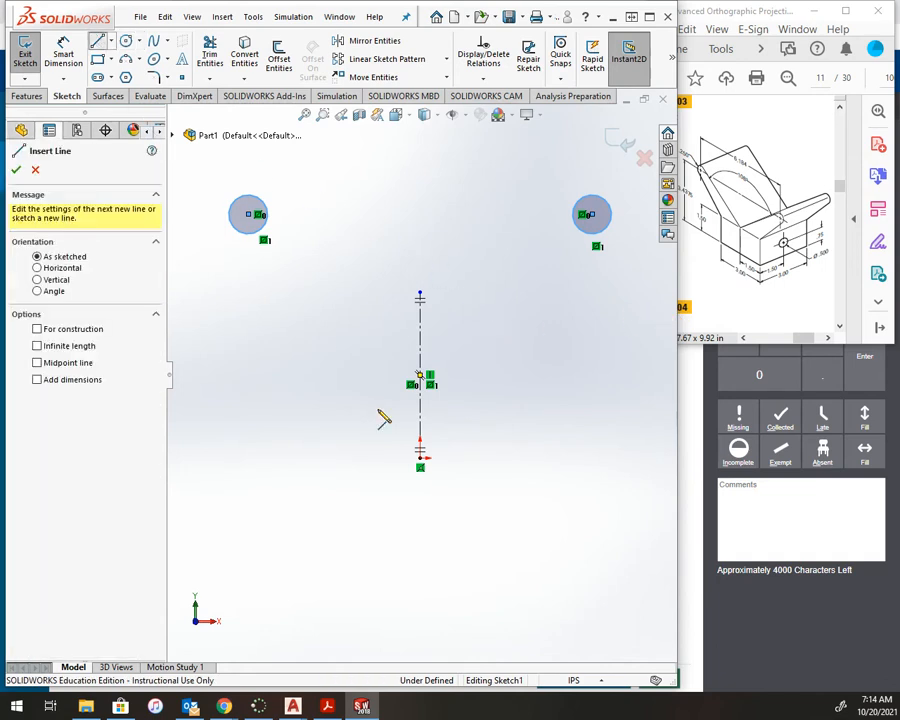
click(420, 458)
click(322, 458)
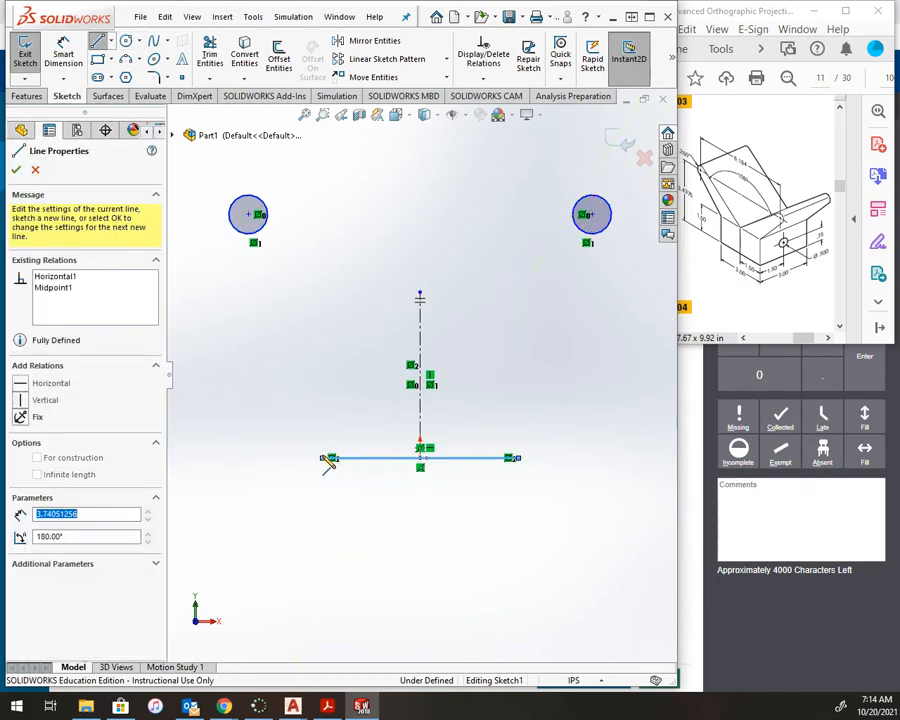
click(322, 347)
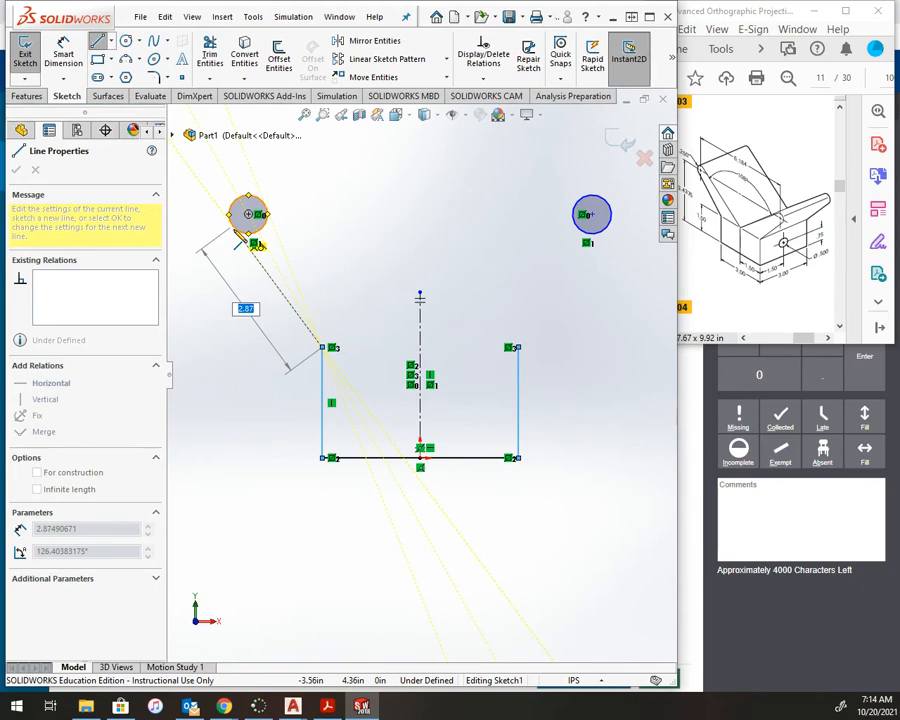
click(240, 236)
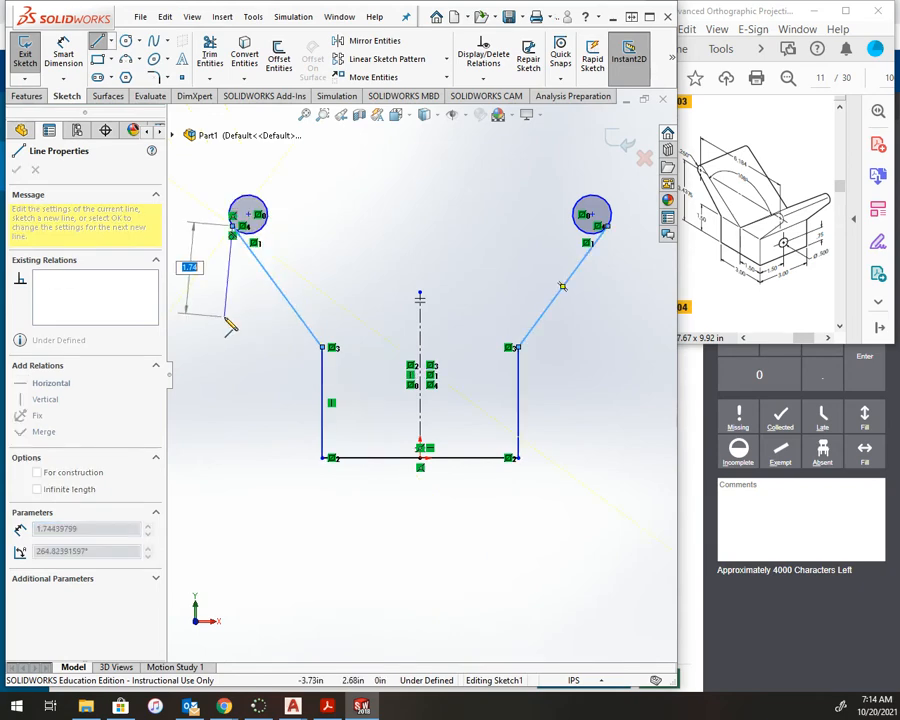
key(Escape)
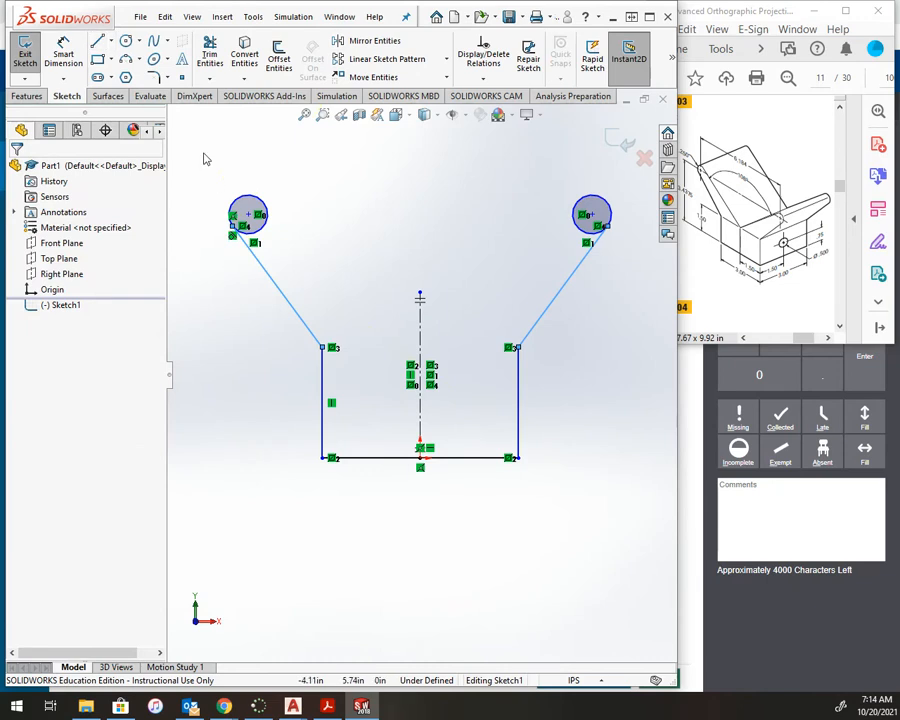
Step: Sketch a mirrored line about 3.38 in long from the centerline's upper end to the upper-right edge of the left circle
click(107, 42)
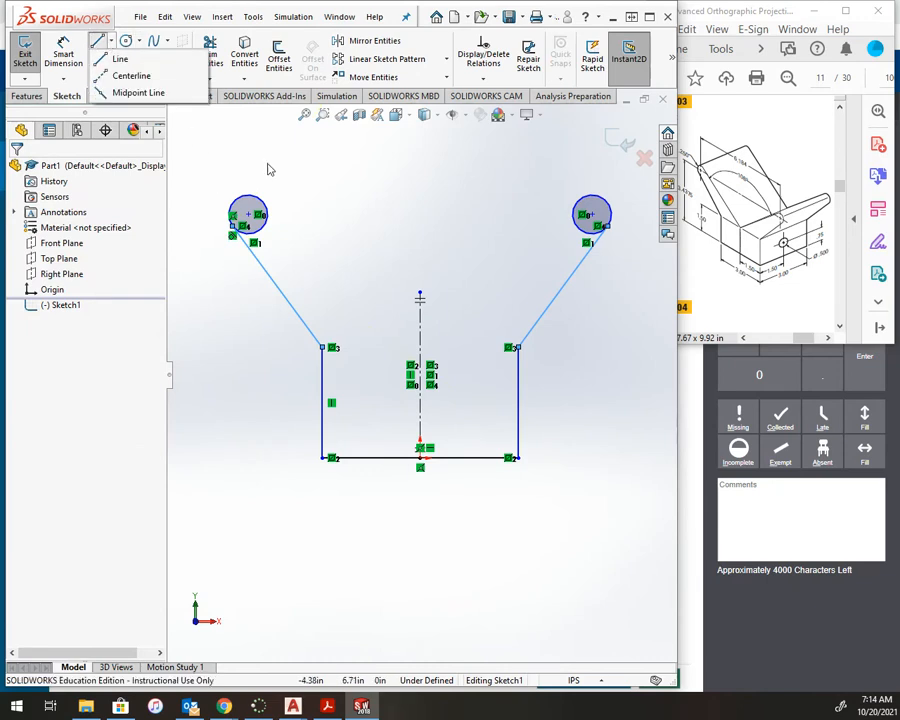
click(118, 59)
click(420, 295)
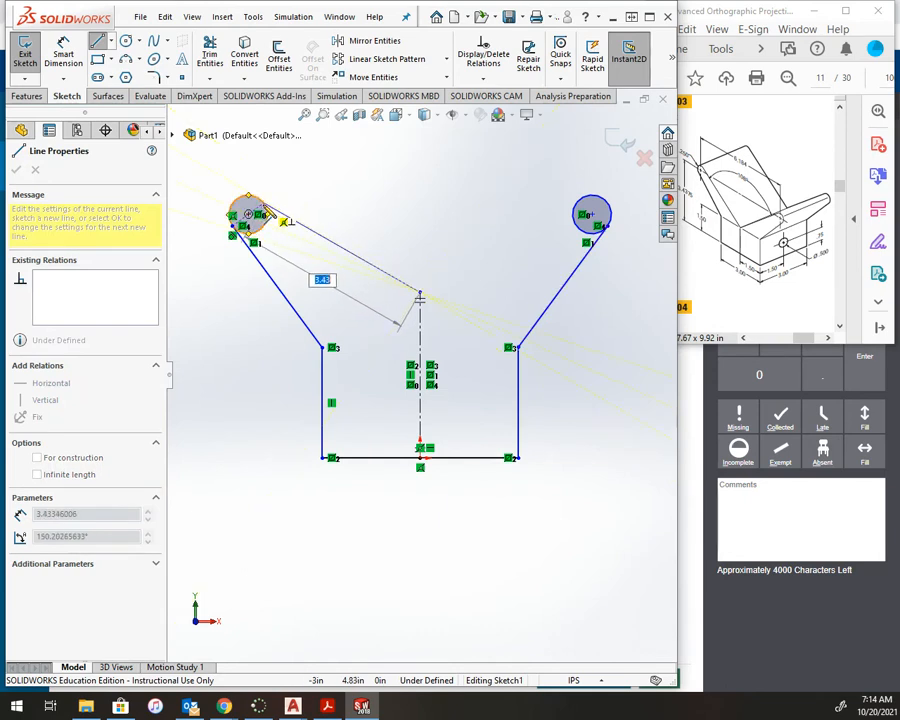
scroll(253, 199, up, 3)
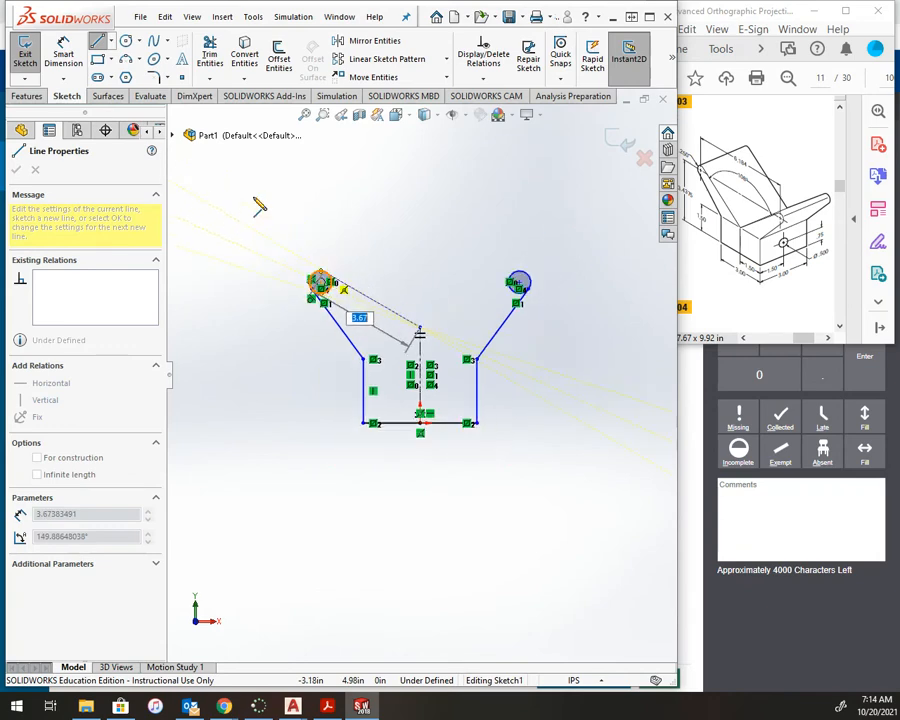
scroll(325, 260, down, 10)
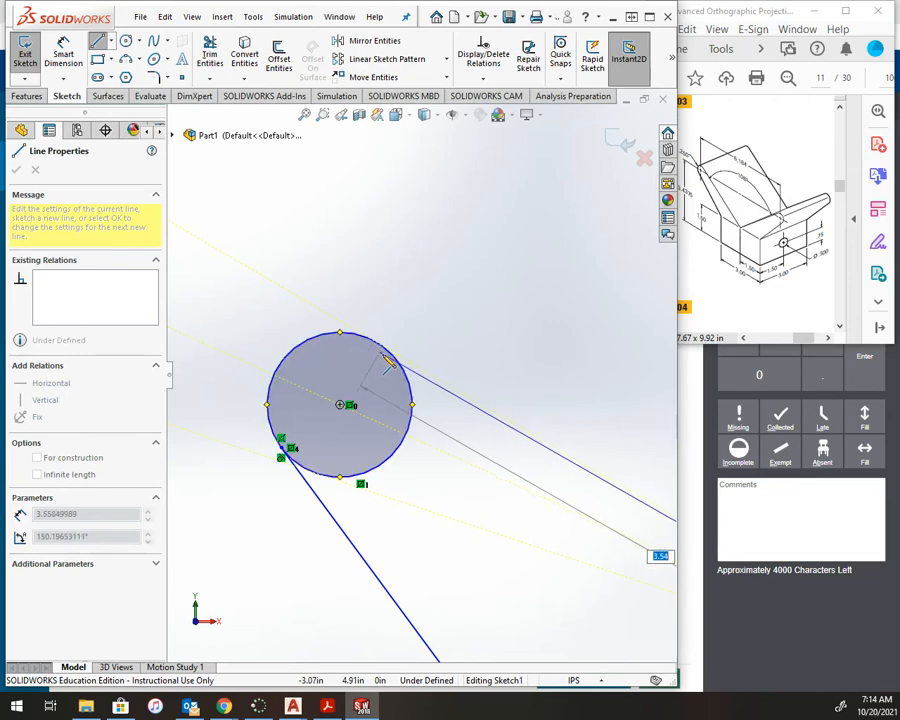
click(404, 366)
key(Escape)
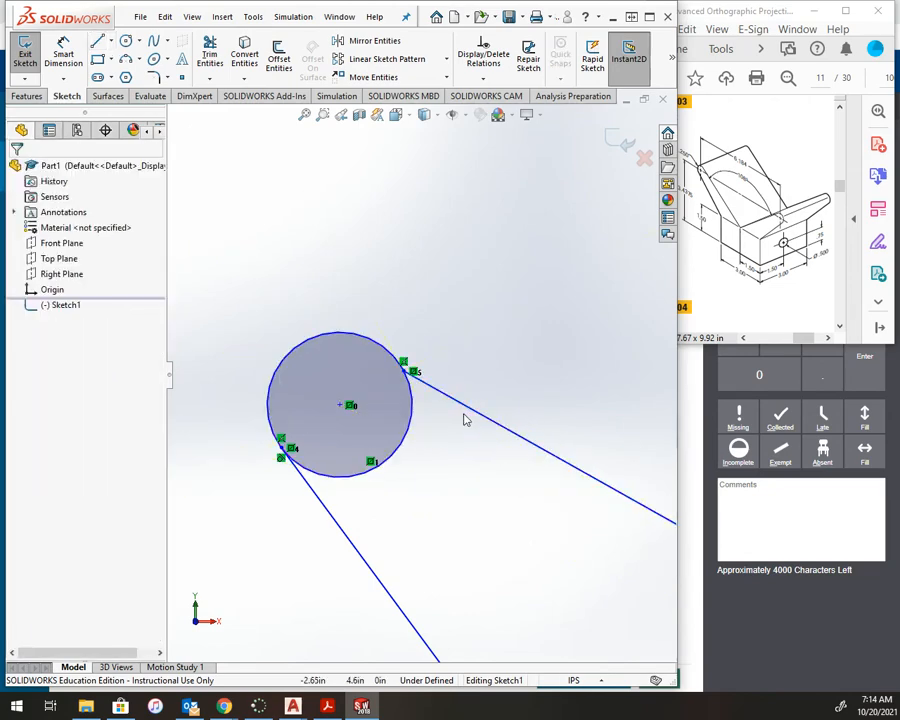
Step: Add a Tangent relation between the upper angled line and the left circle
click(466, 404)
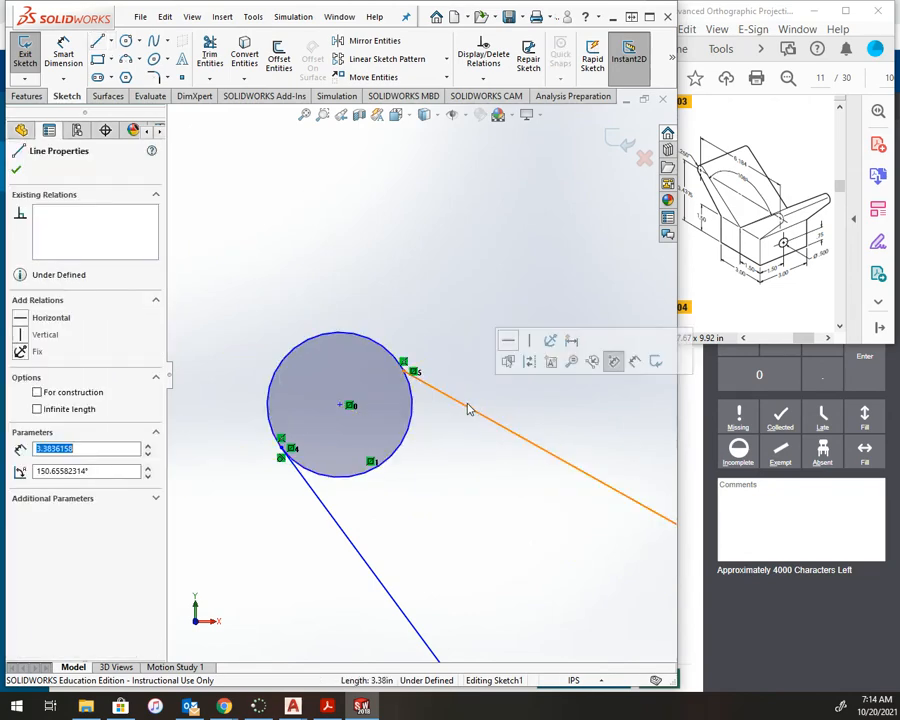
ctrl+click(382, 348)
click(41, 398)
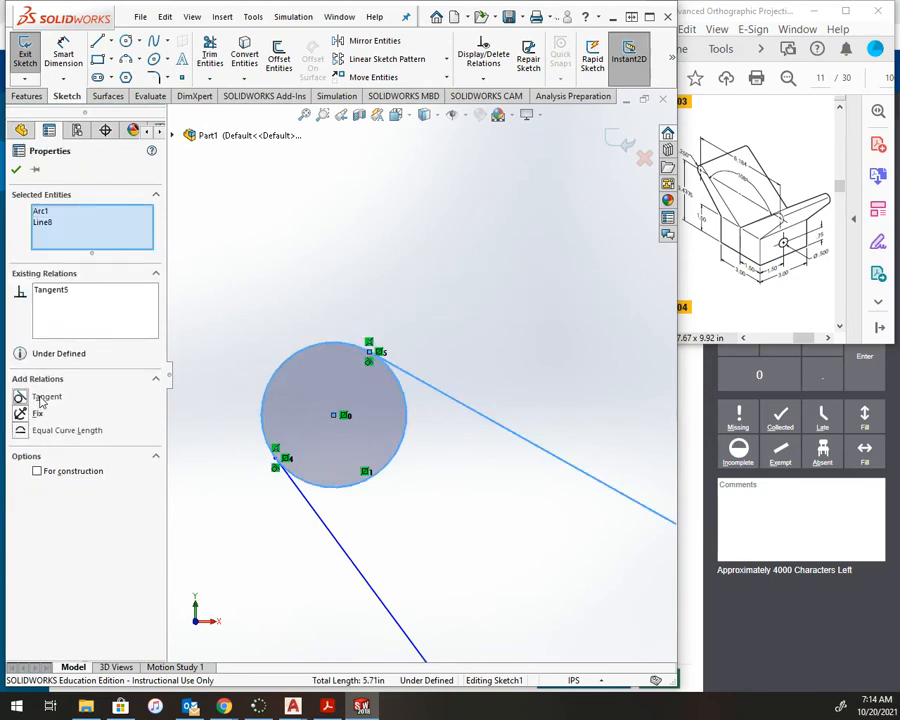
Step: Trim away the inner arcs of both circles with Trim to closest so the profile has rounded arm ends
click(209, 55)
click(397, 468)
key(f)
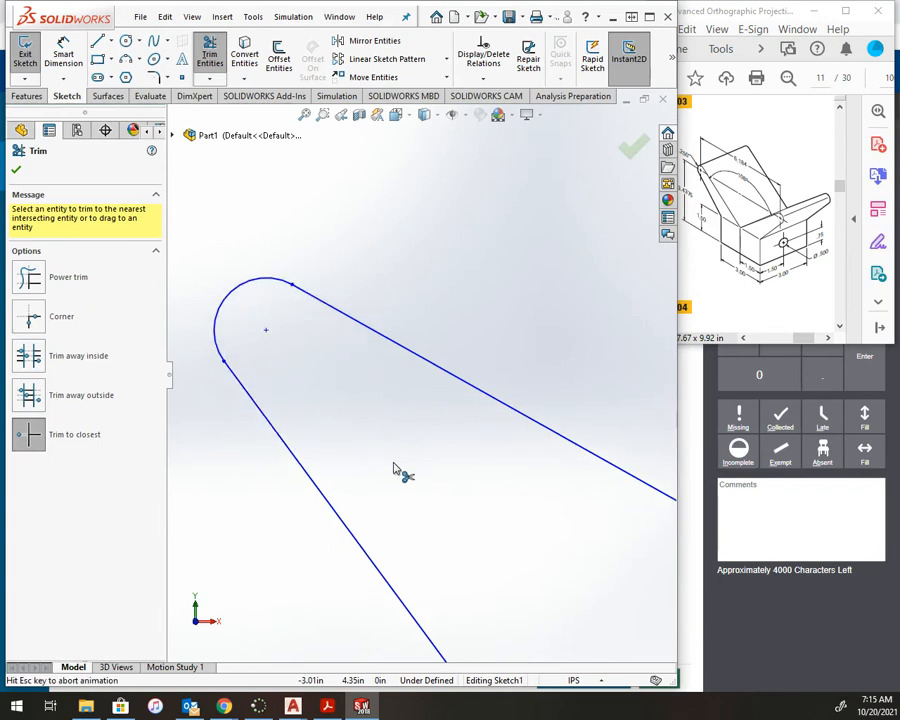
click(645, 247)
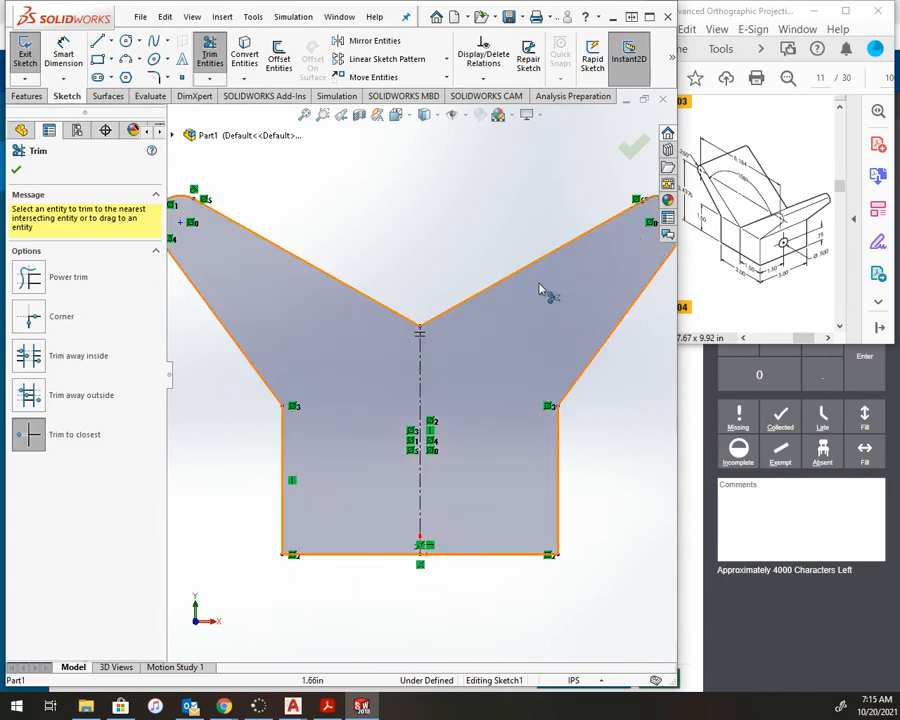
key(Escape)
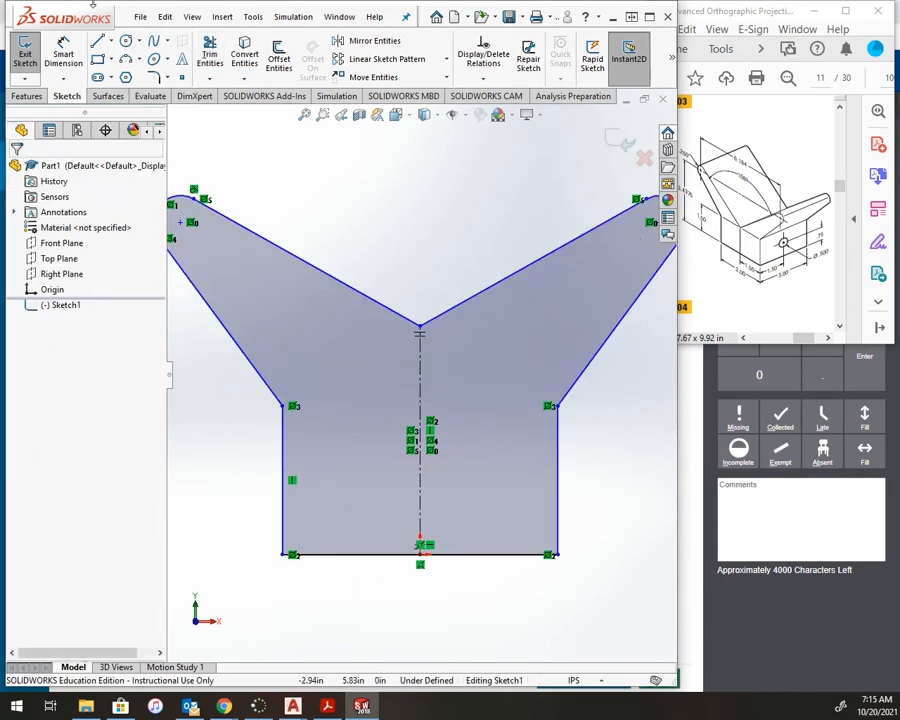
key(ctrl+z)
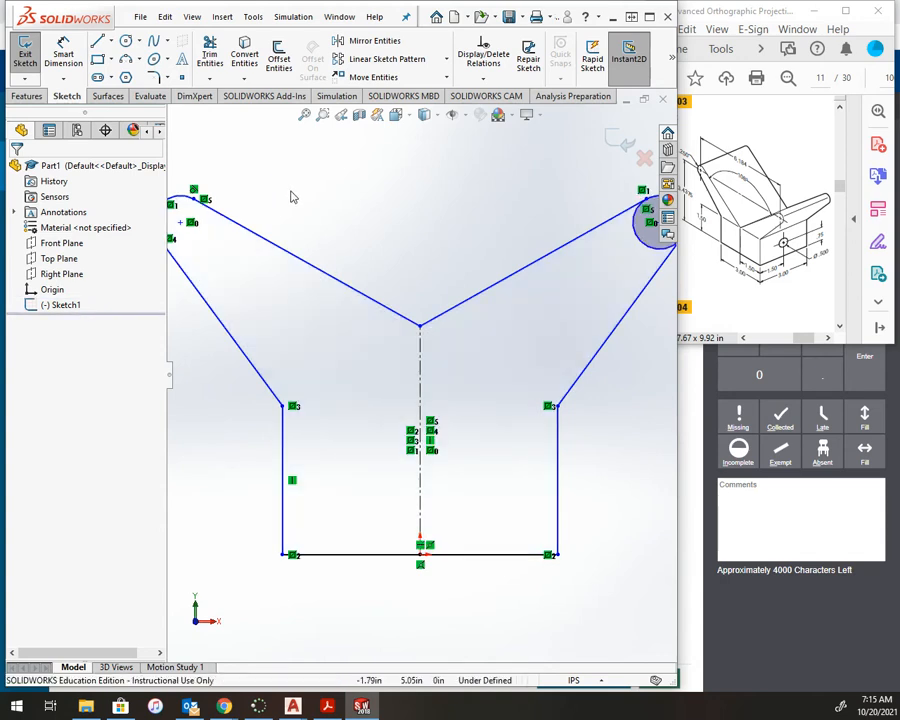
key(ctrl+y)
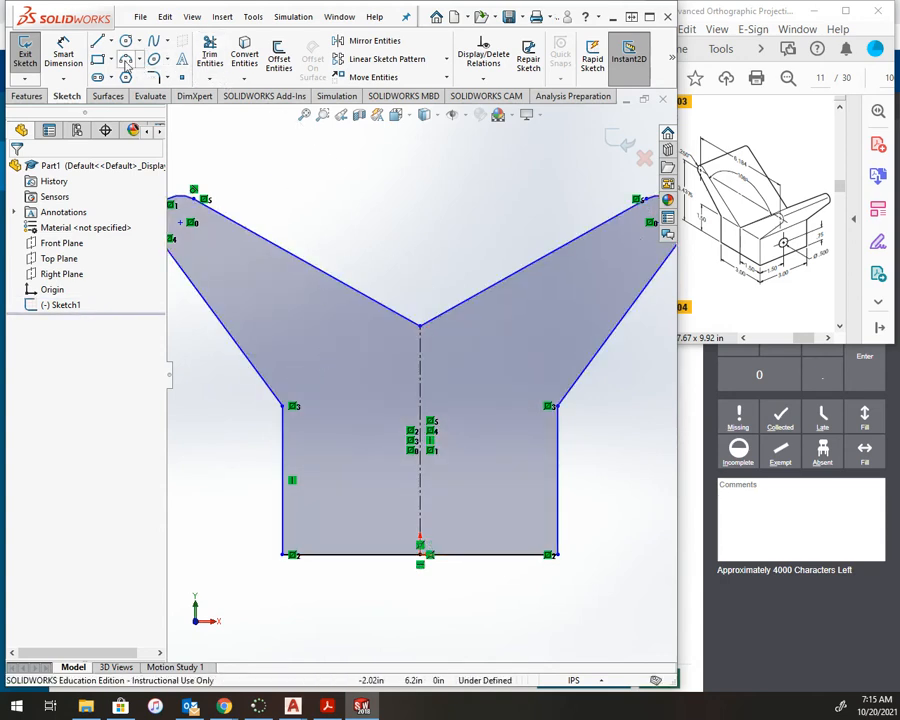
Step: Add a Horizontal relation between the centerline's upper endpoint and the upper corners of both vertical sides
click(420, 326)
click(552, 408)
ctrl+click(291, 406)
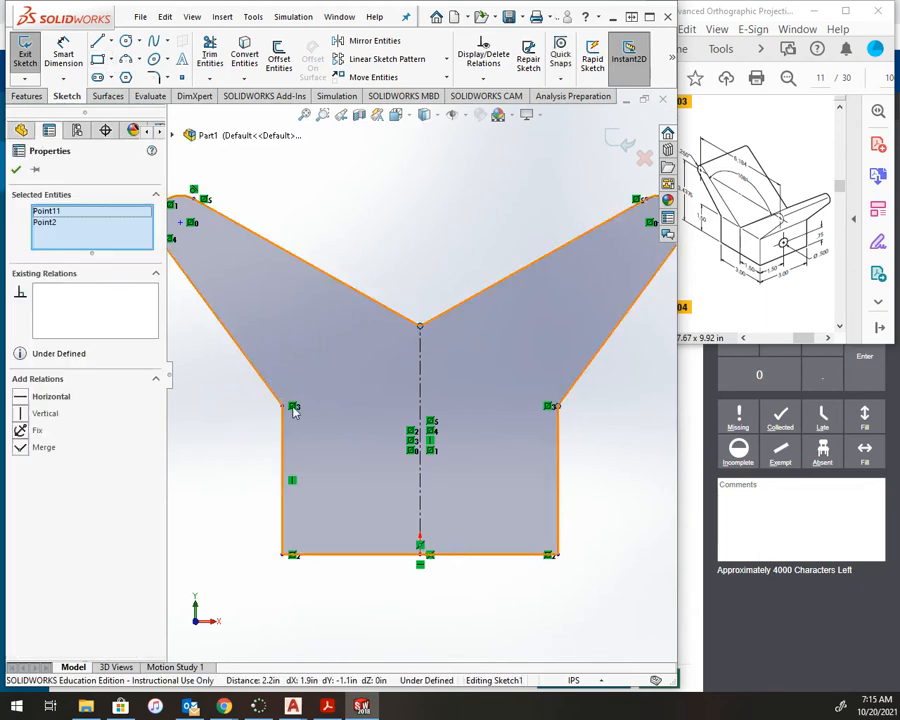
ctrl+click(282, 406)
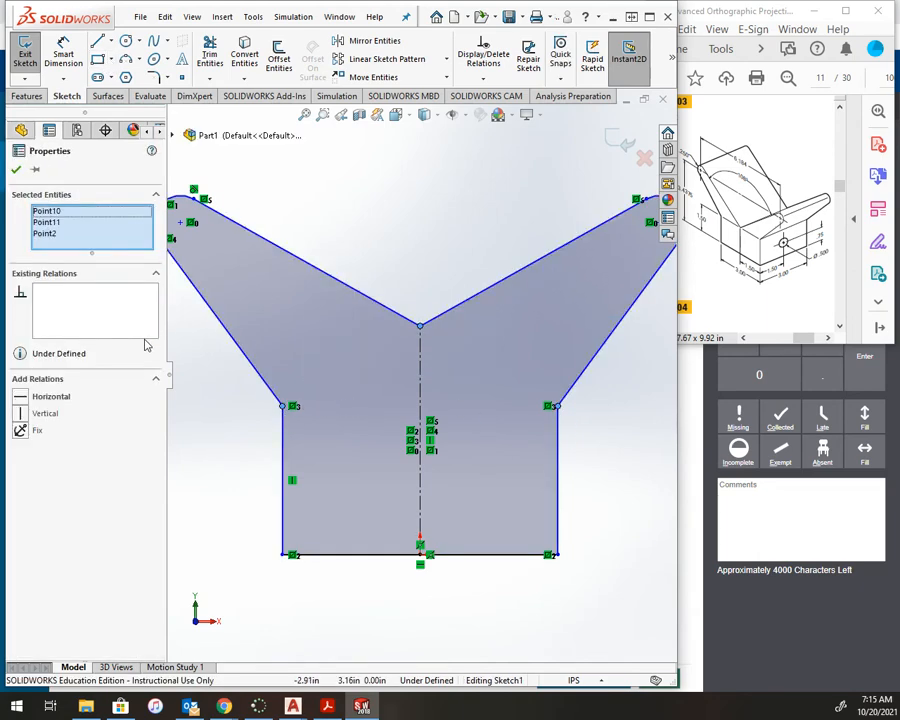
click(52, 404)
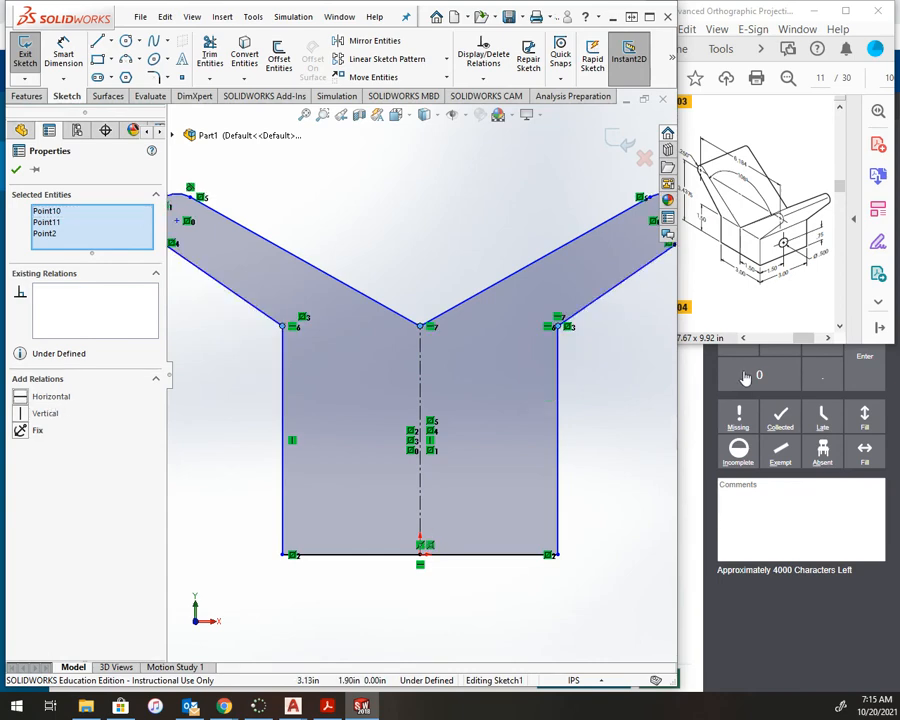
click(648, 370)
key(f)
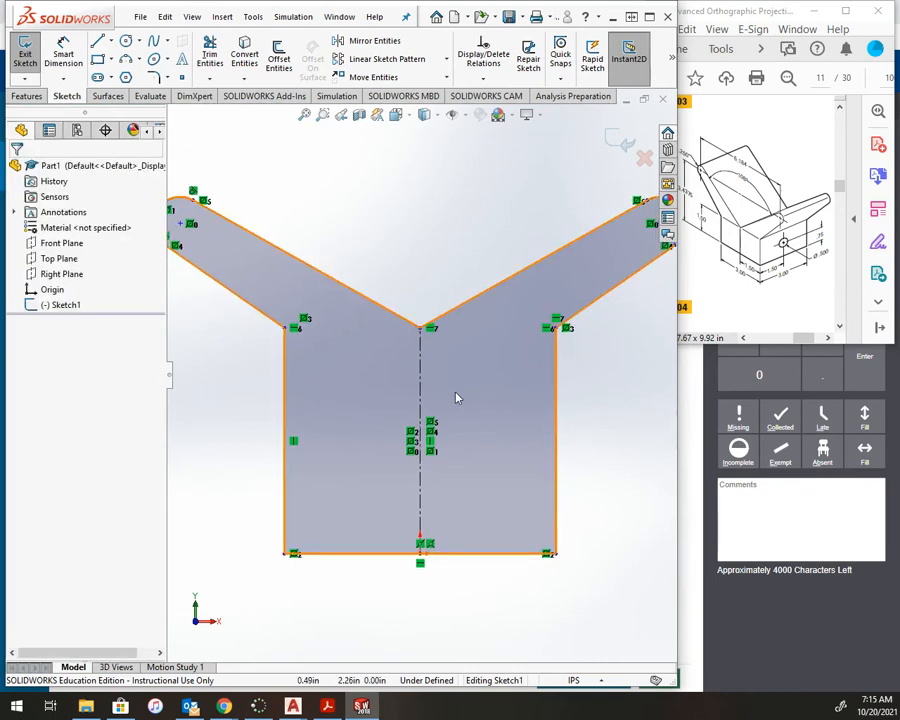
Step: Dimension the horizontal distance between the two vertical sides of the base as 3.00 in
click(64, 52)
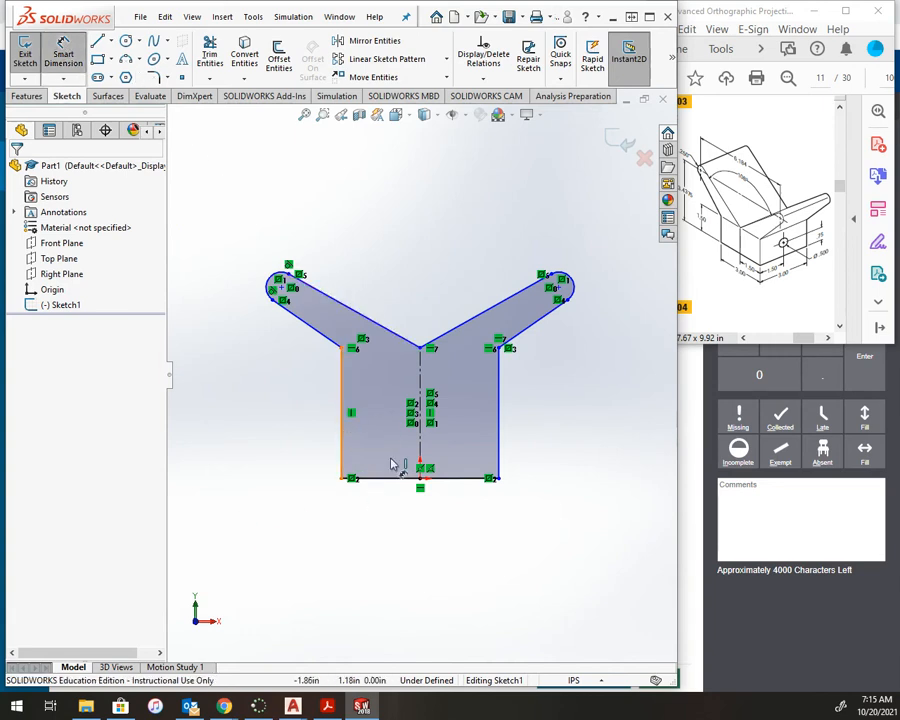
click(342, 440)
click(498, 455)
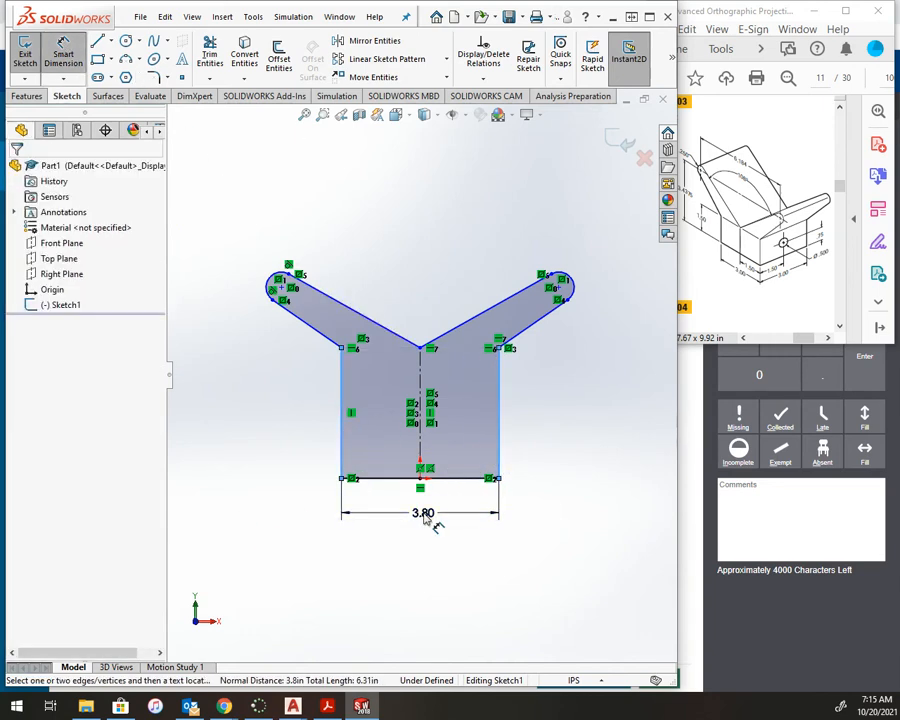
click(424, 516)
text(3.00in)
key(Return)
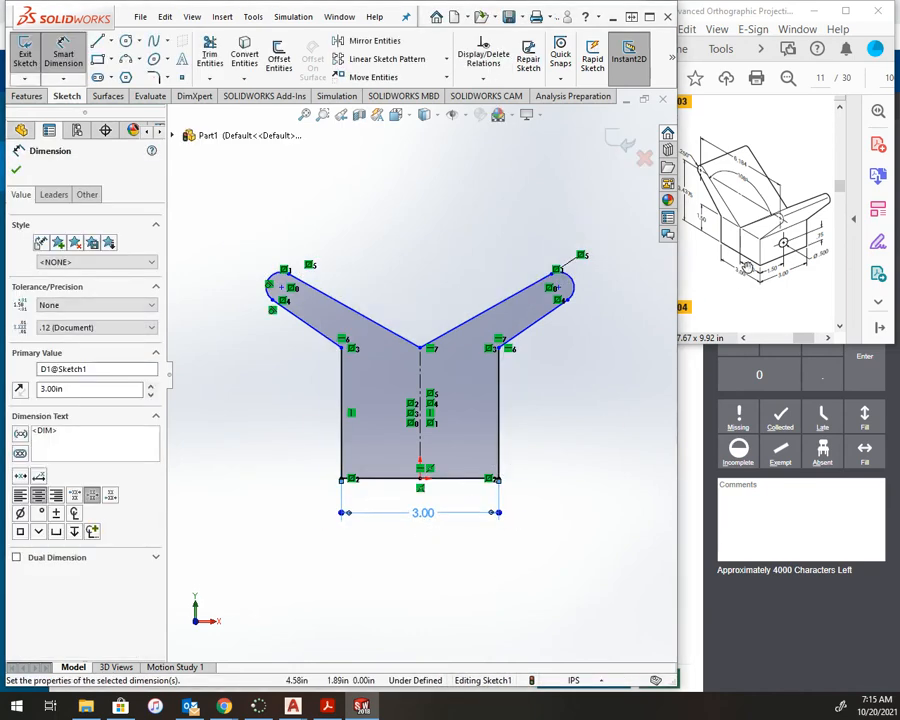
Step: Dimension the height of the base's left vertical side as 1.5 in
click(342, 398)
click(310, 405)
text(1)
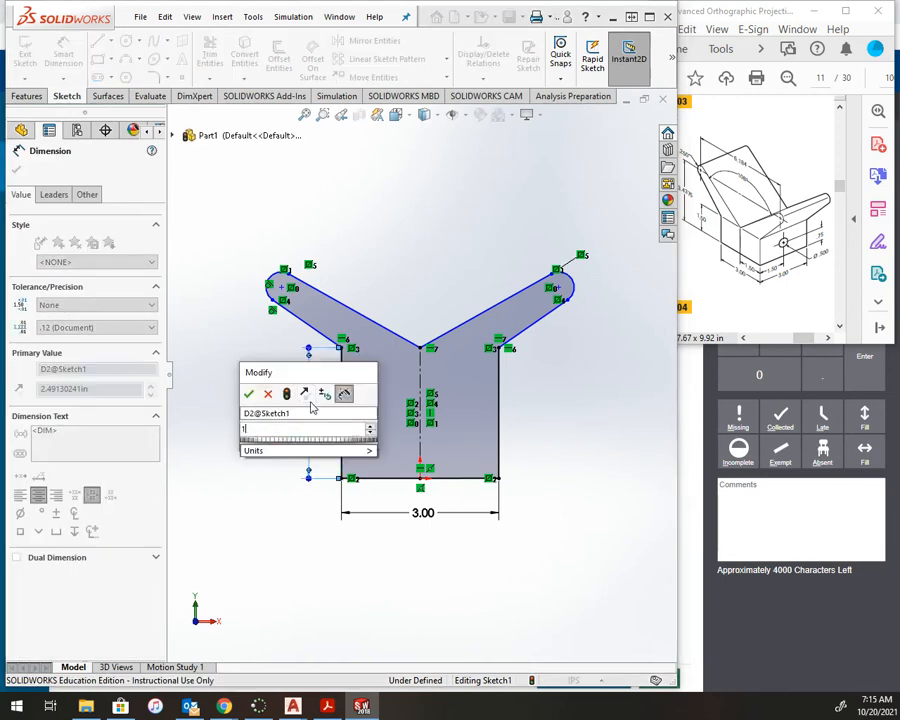
text(.5)
key(Return)
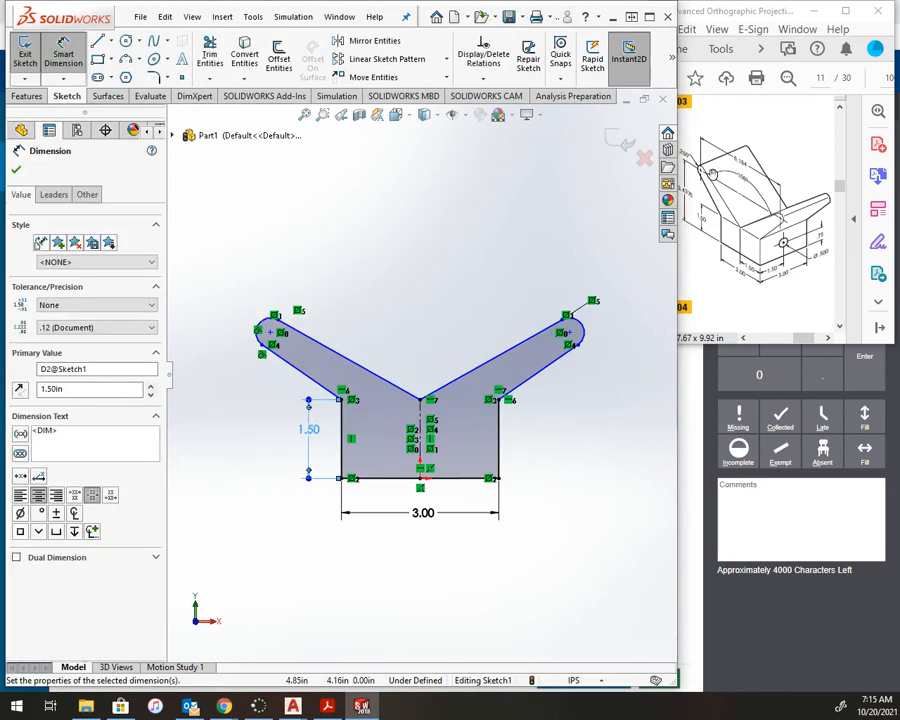
Step: Dimension the vertical distance from the origin to the left arm's arc center as 3.4375 in
click(270, 331)
click(422, 484)
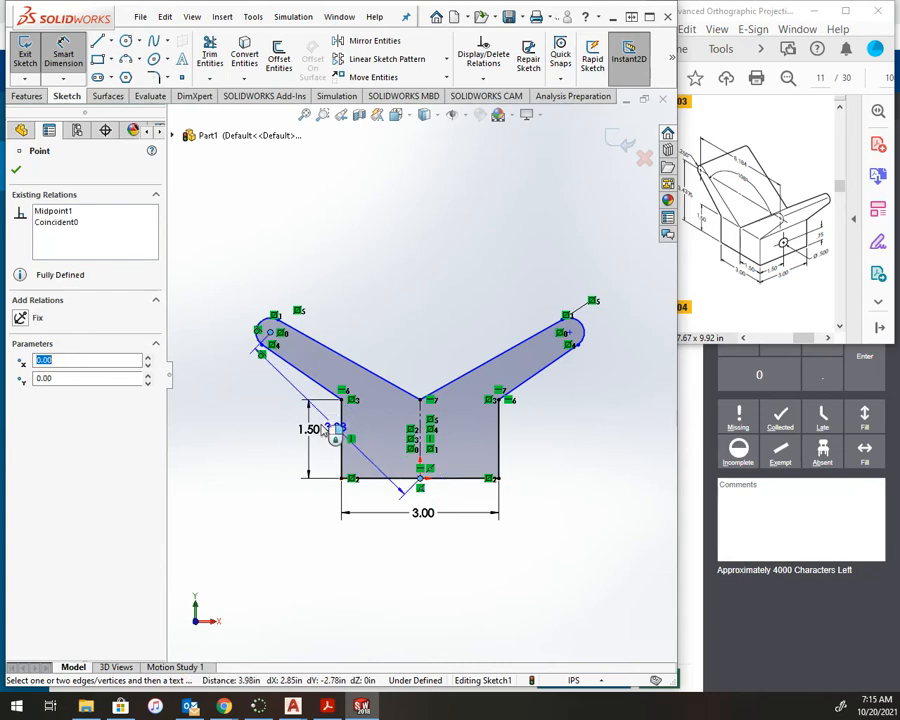
click(200, 393)
text(3.4375)
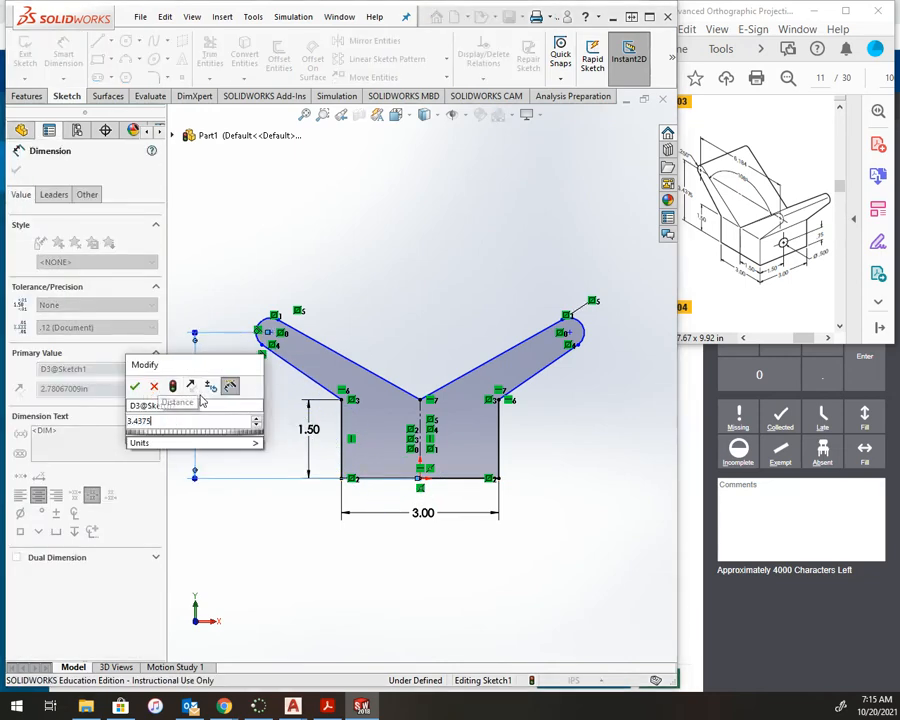
key(Return)
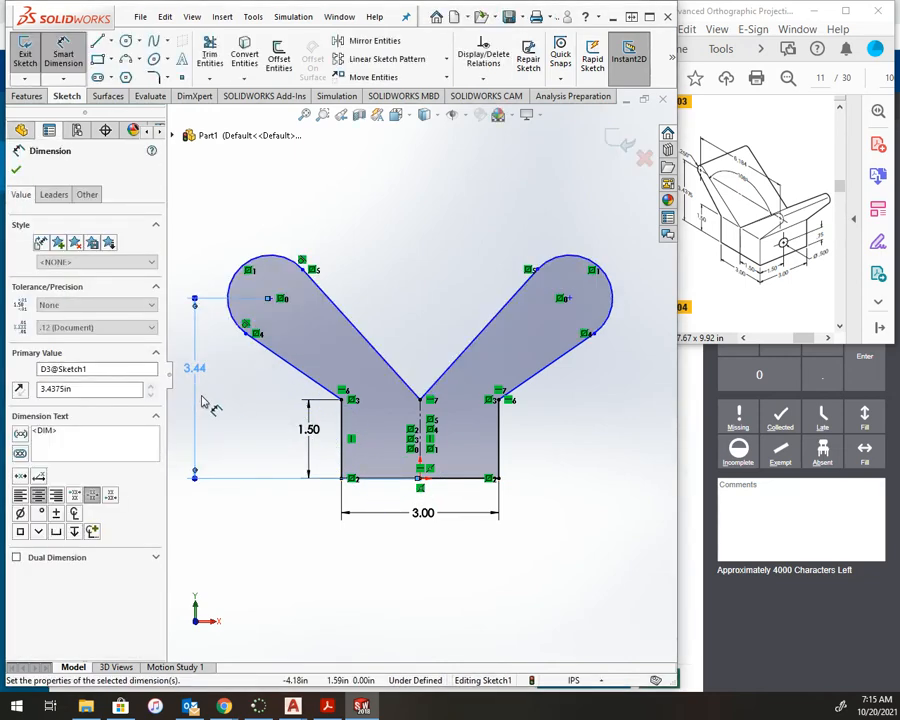
Step: Dimension the radius of the left arm's rounded end as 0.25 in
click(280, 258)
click(232, 282)
text(.25)
key(Return)
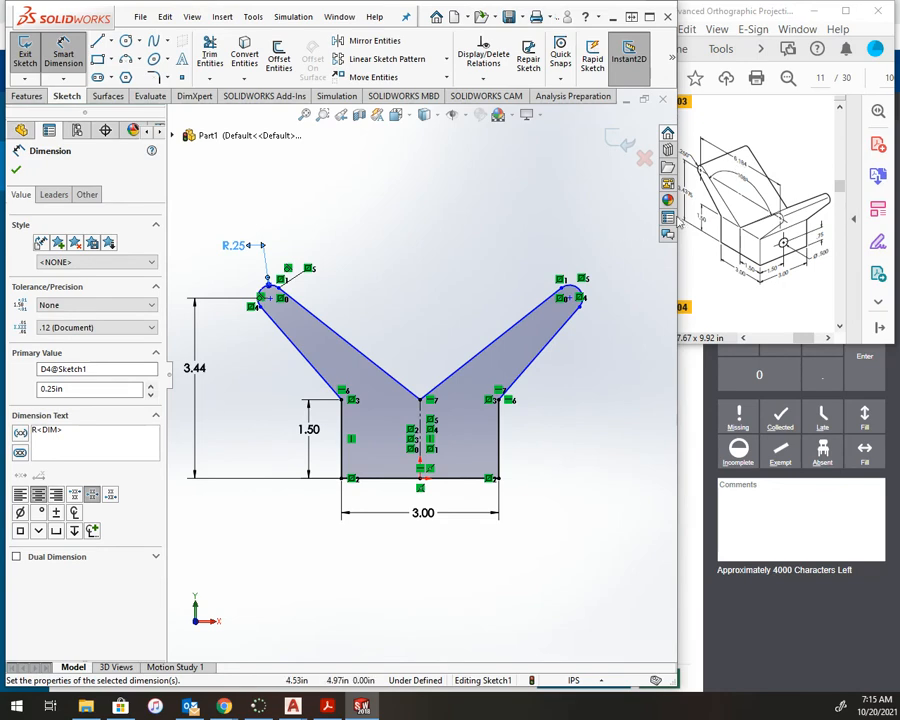
Step: Dimension the horizontal distance between the two arm-end arc centers as 6.184 in
click(270, 298)
click(569, 297)
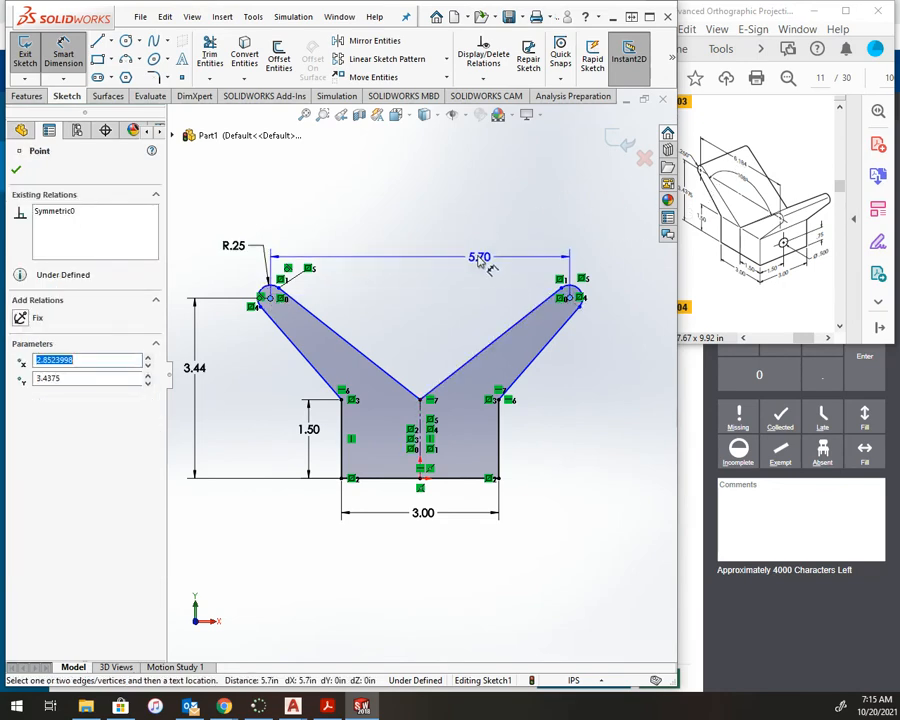
click(483, 258)
text(6.)
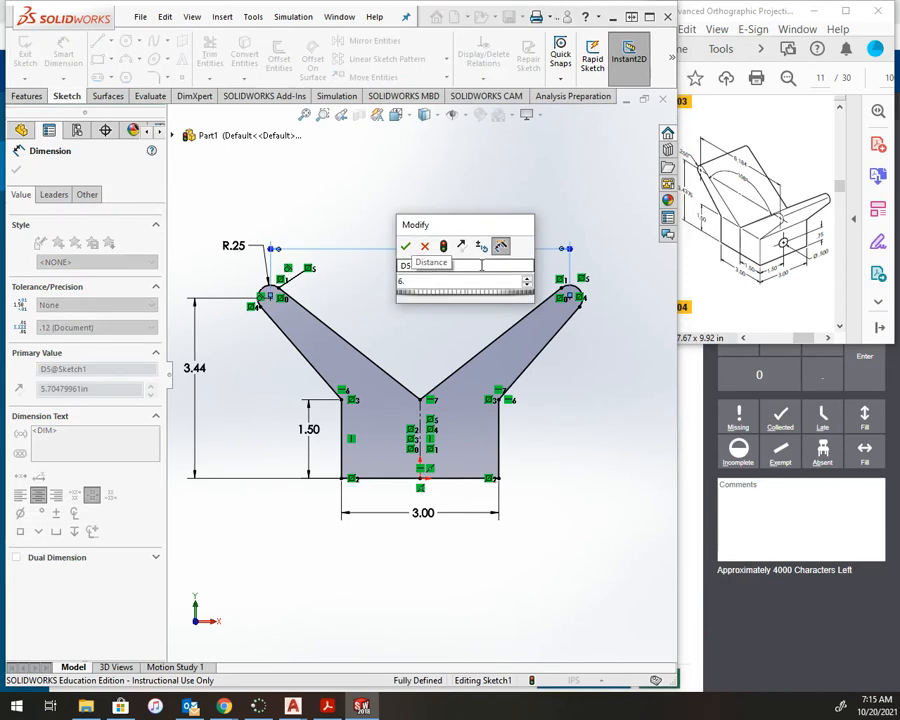
text(18)
key(Return)
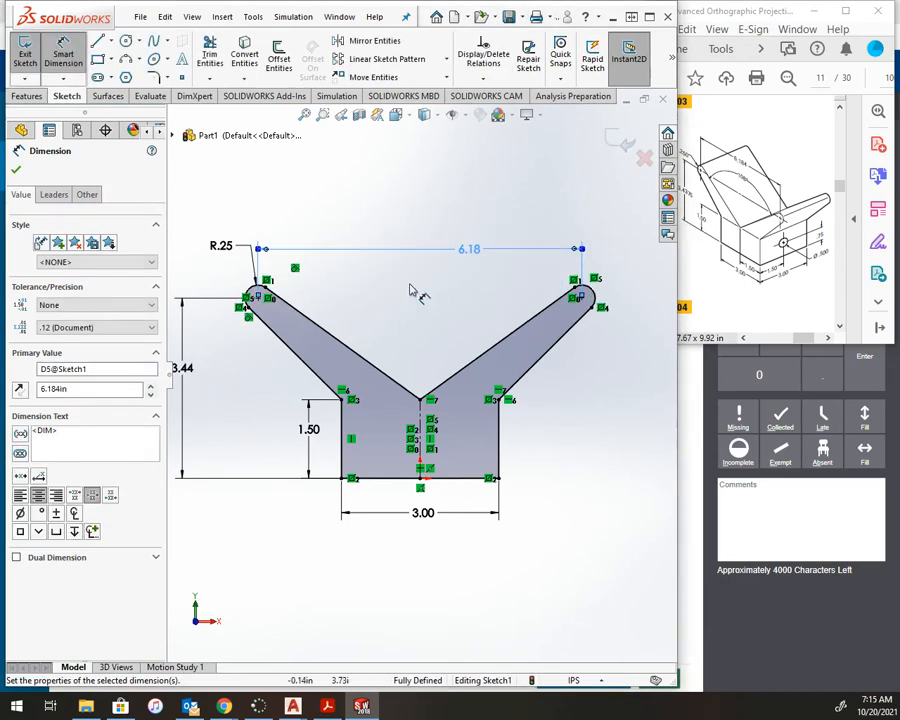
Step: Check the angle between the two upper angled lines of the V without adding a dimension
click(374, 368)
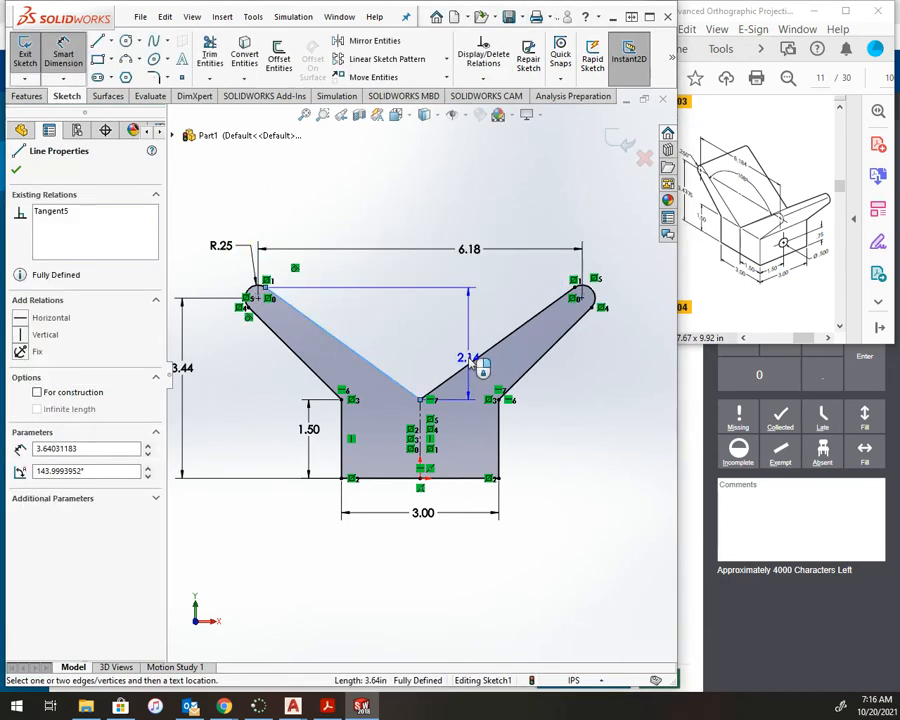
click(475, 365)
key(Escape)
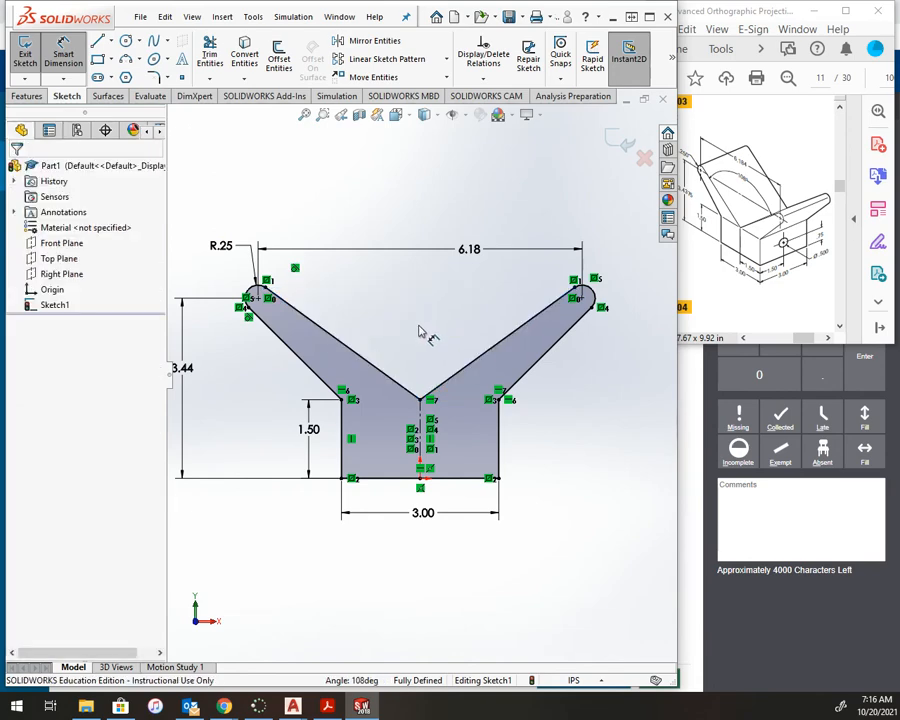
Step: Finish the profile sketch and extrude it 3 in with the Mid Plane end condition
click(20, 45)
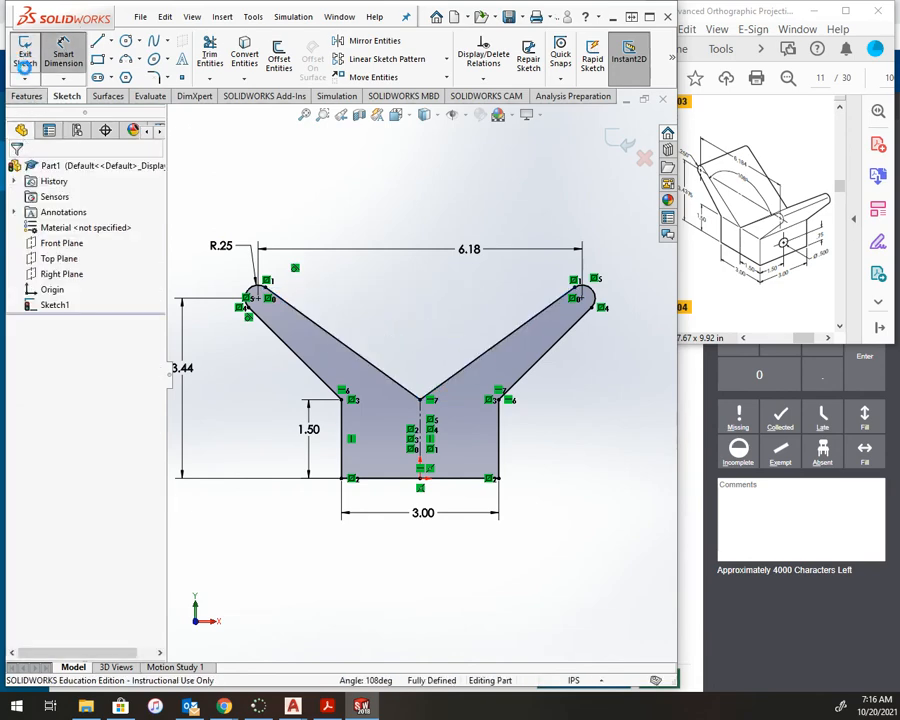
click(30, 55)
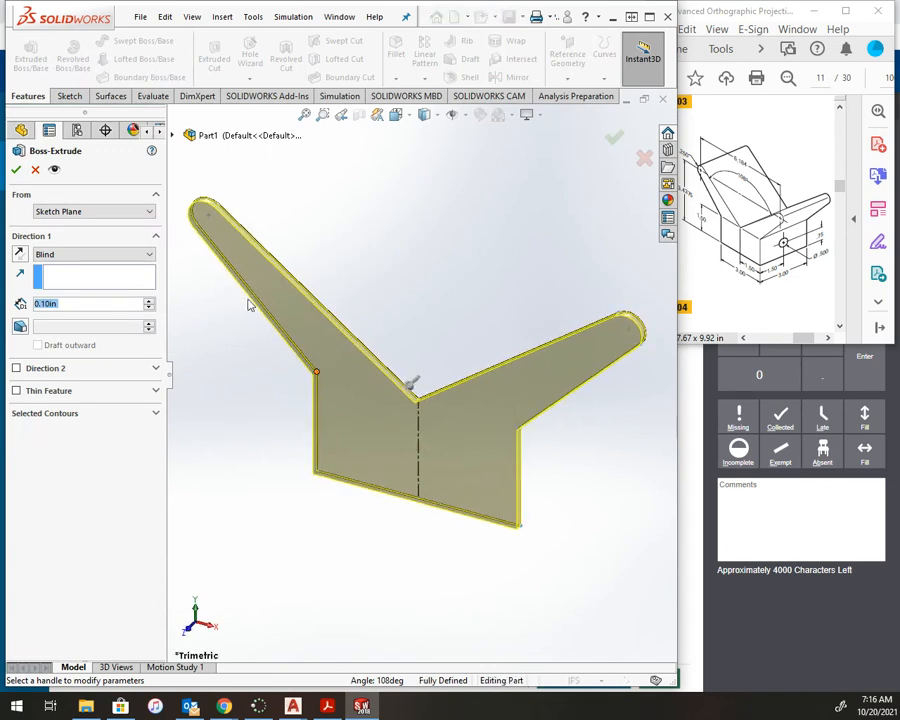
click(114, 254)
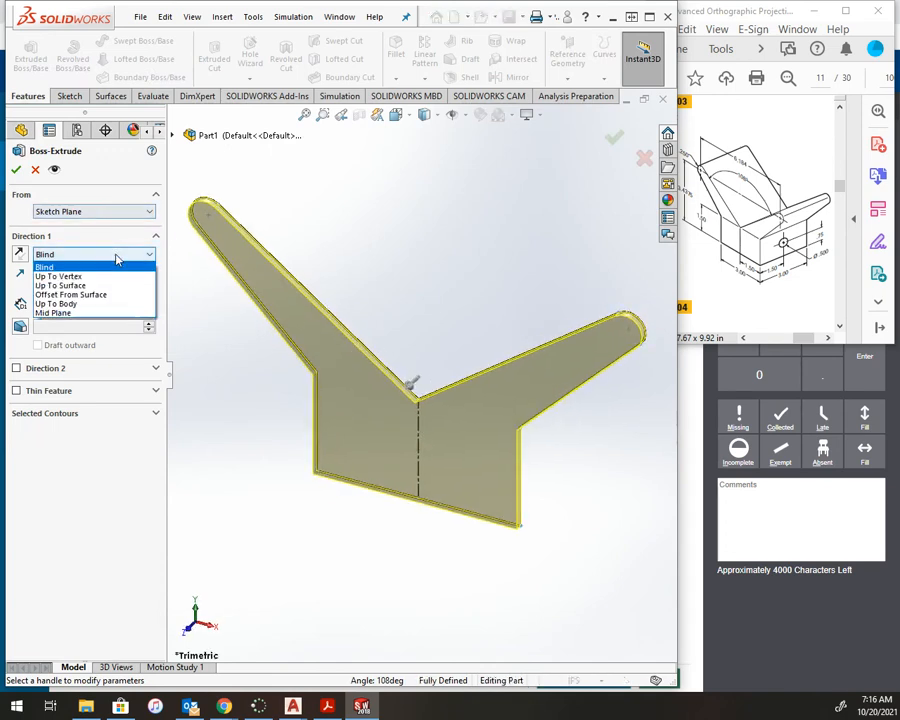
click(114, 311)
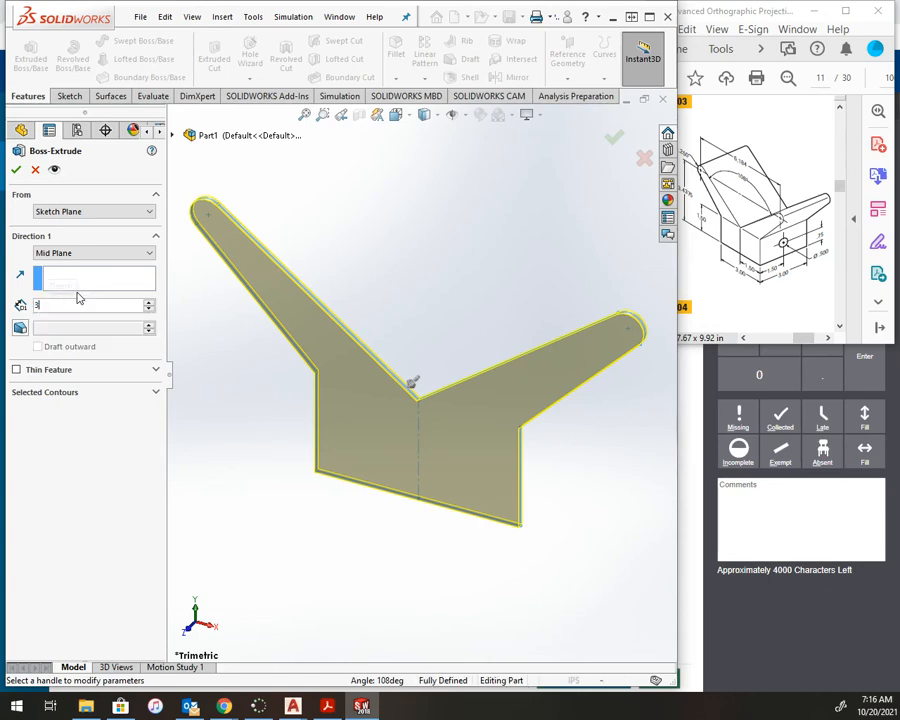
text(3)
key(Return)
Step: Sketch a circle about 0.45 in in diameter on the base's right vertical face, centered about 0.99 in above the origin
click(552, 472)
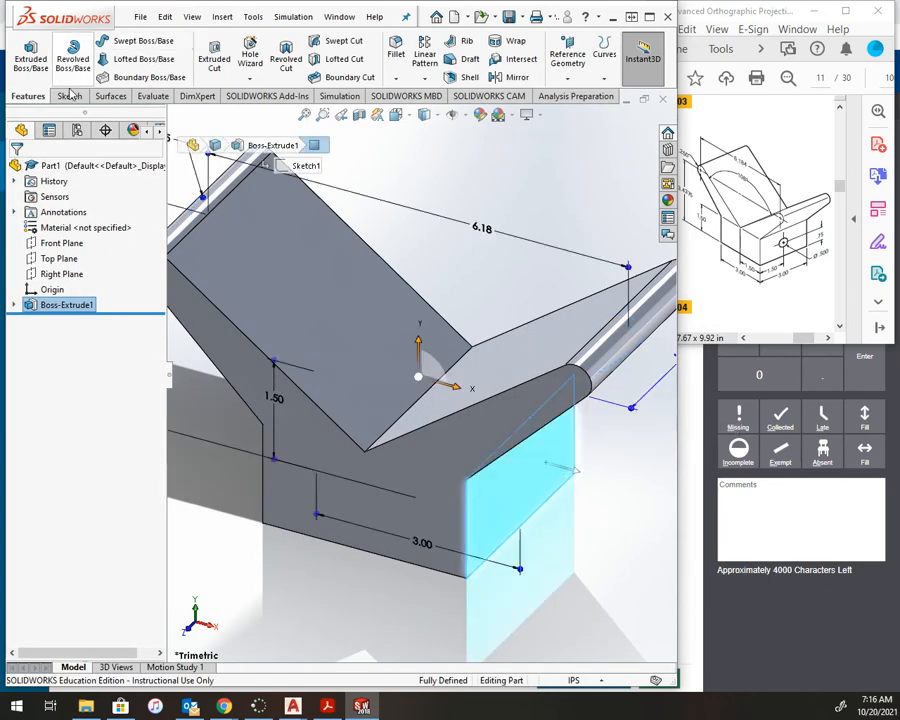
scroll(45, 62, down, 1)
click(25, 50)
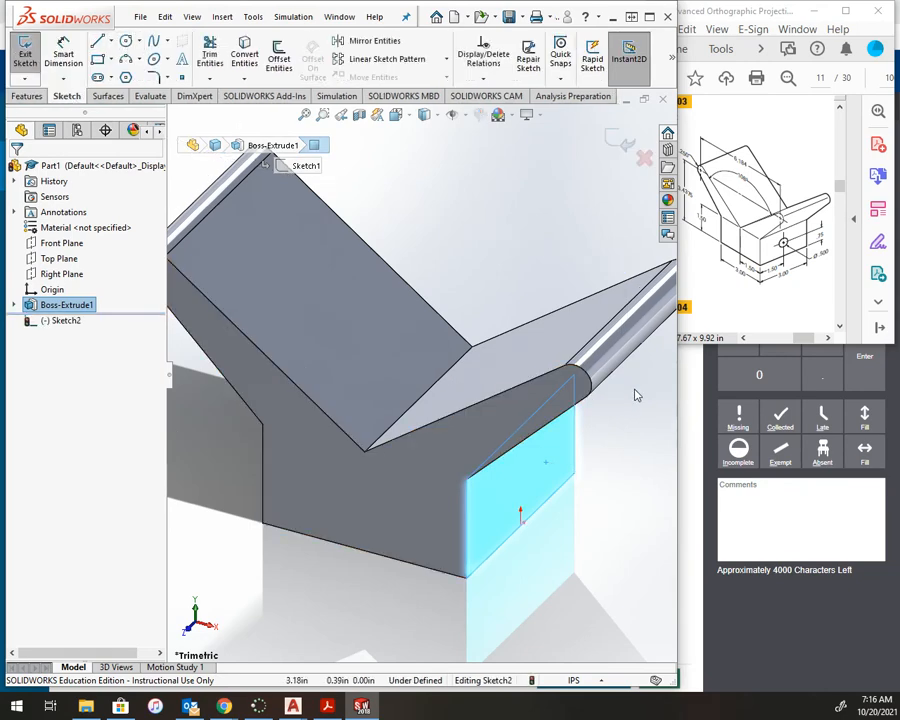
key(ctrl+8)
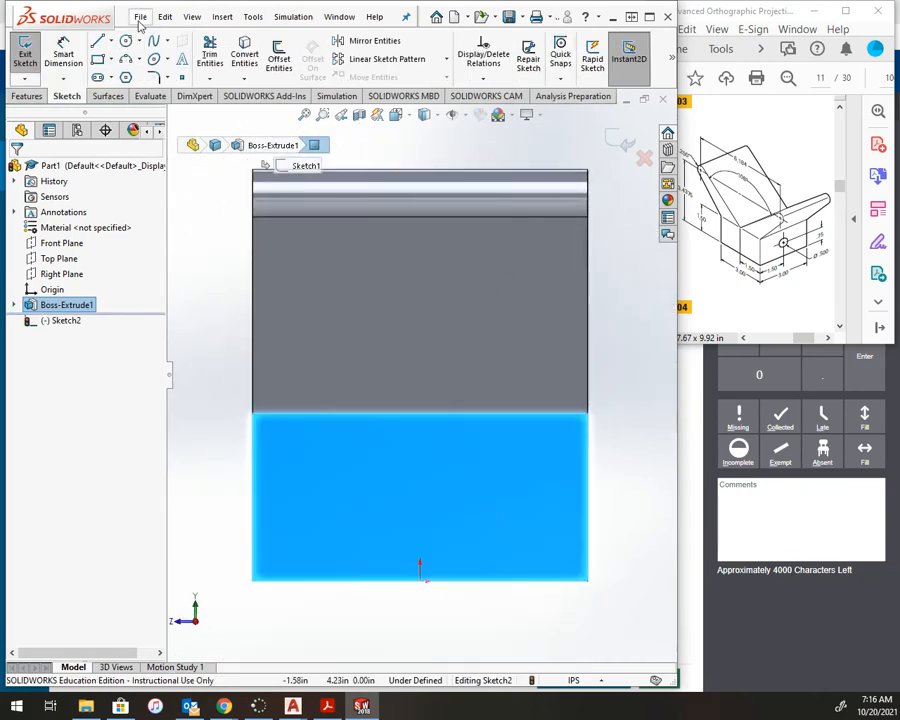
click(125, 41)
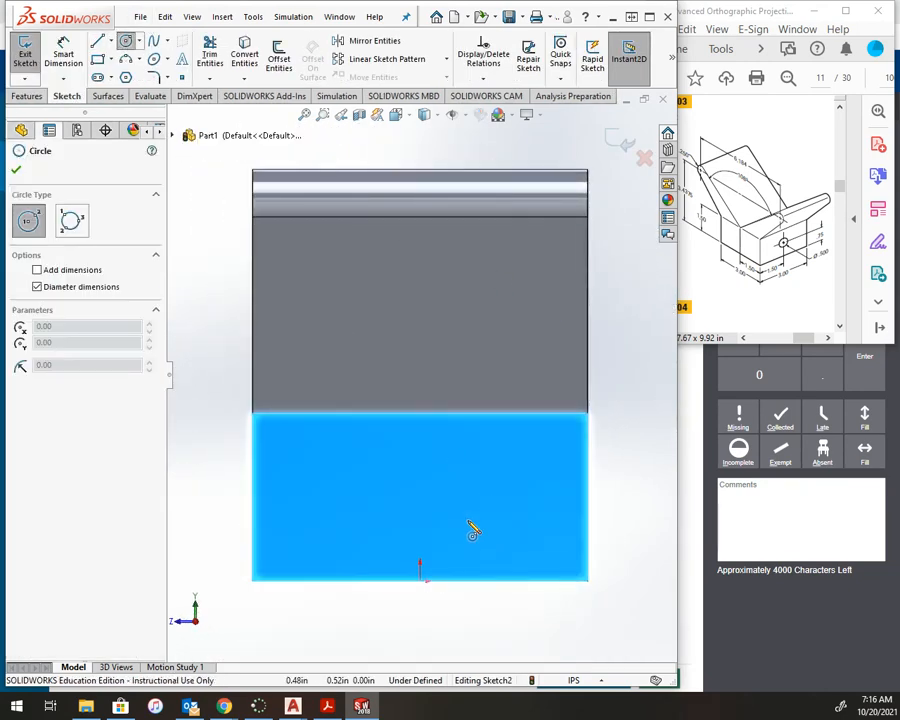
click(420, 470)
click(431, 493)
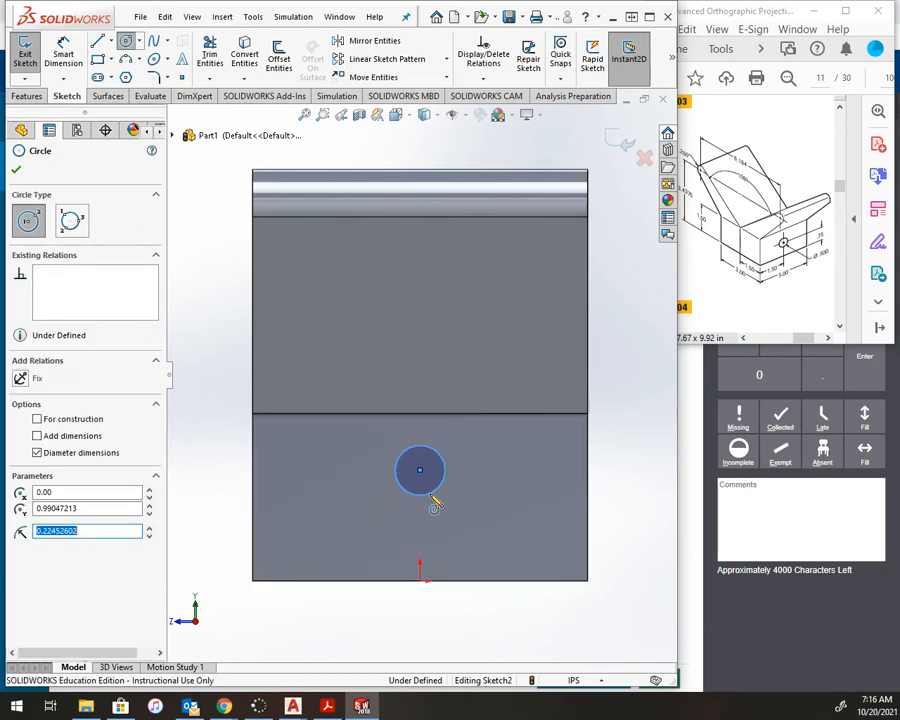
key(Escape)
Step: Dimension the vertical distance from the origin to the circle's center as 0.75 in
key(d)
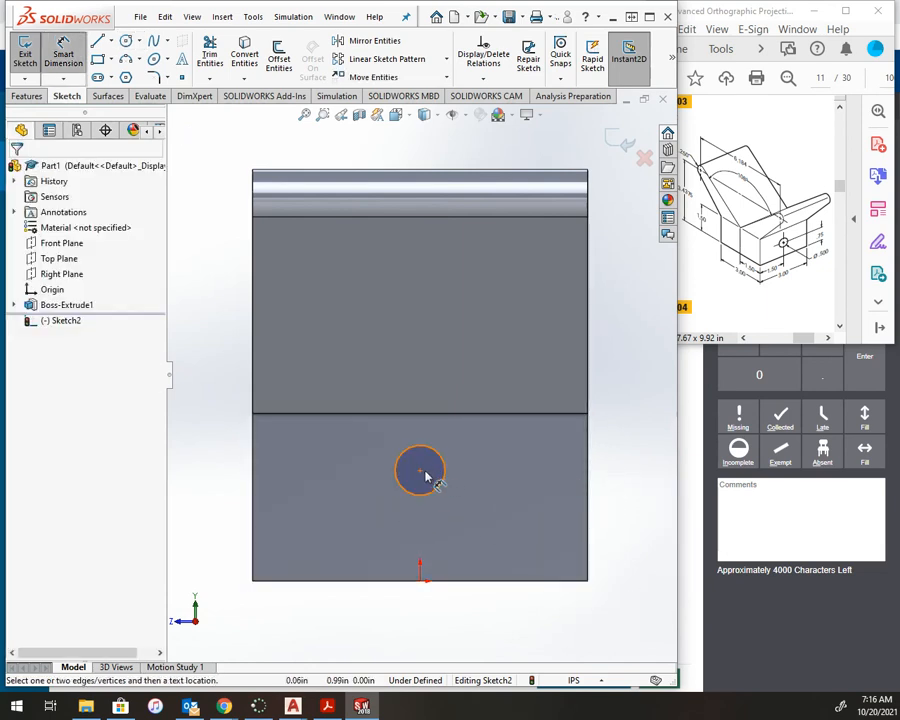
click(420, 470)
click(421, 582)
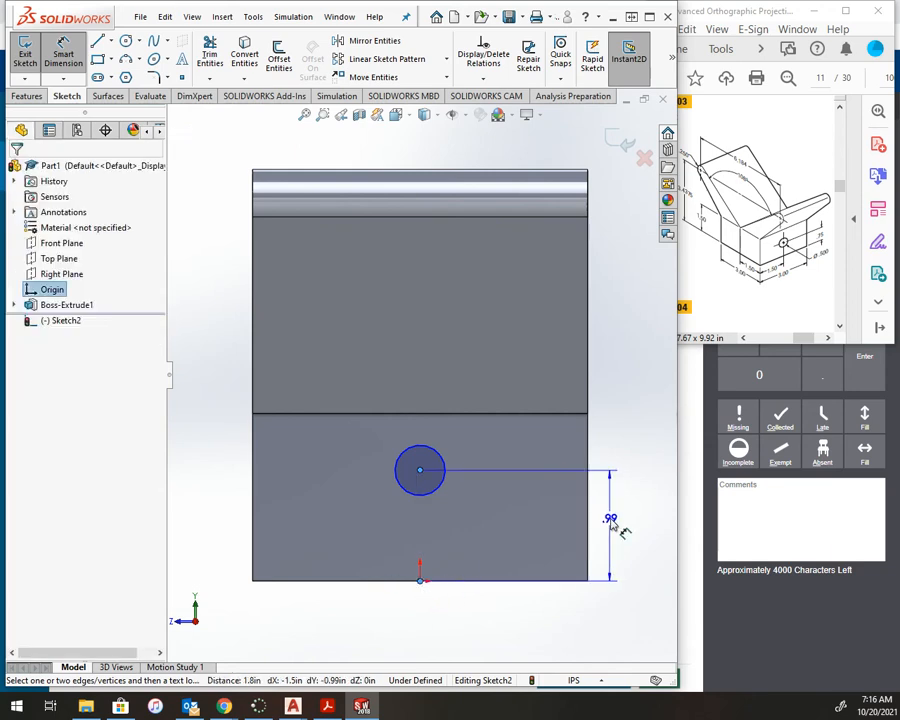
click(618, 522)
key(Return)
text(.75)
key(Return)
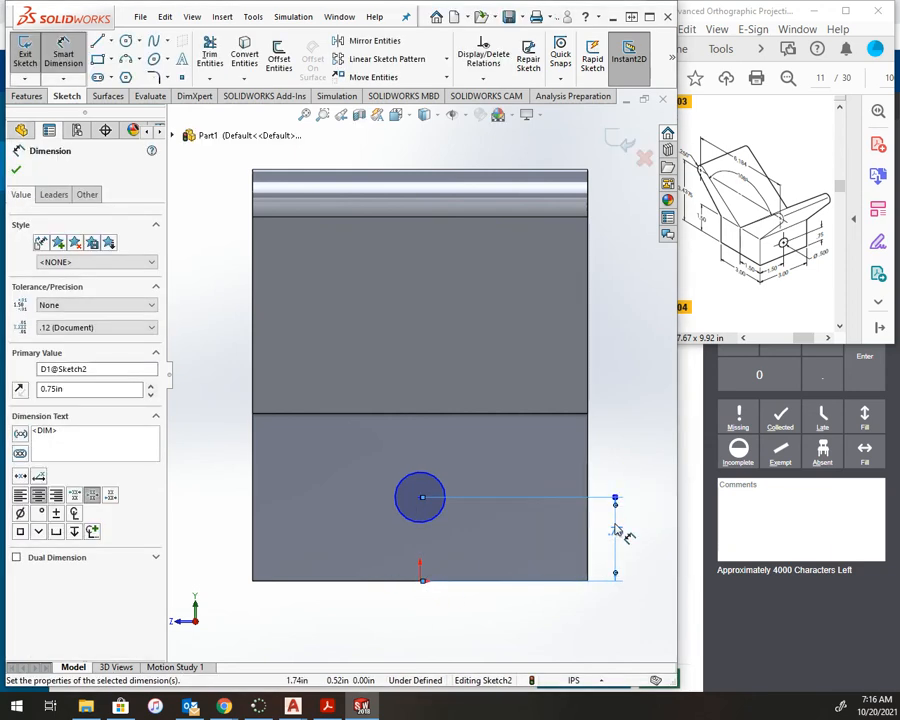
Step: Dimension the circle's diameter as 0.5 in
click(438, 489)
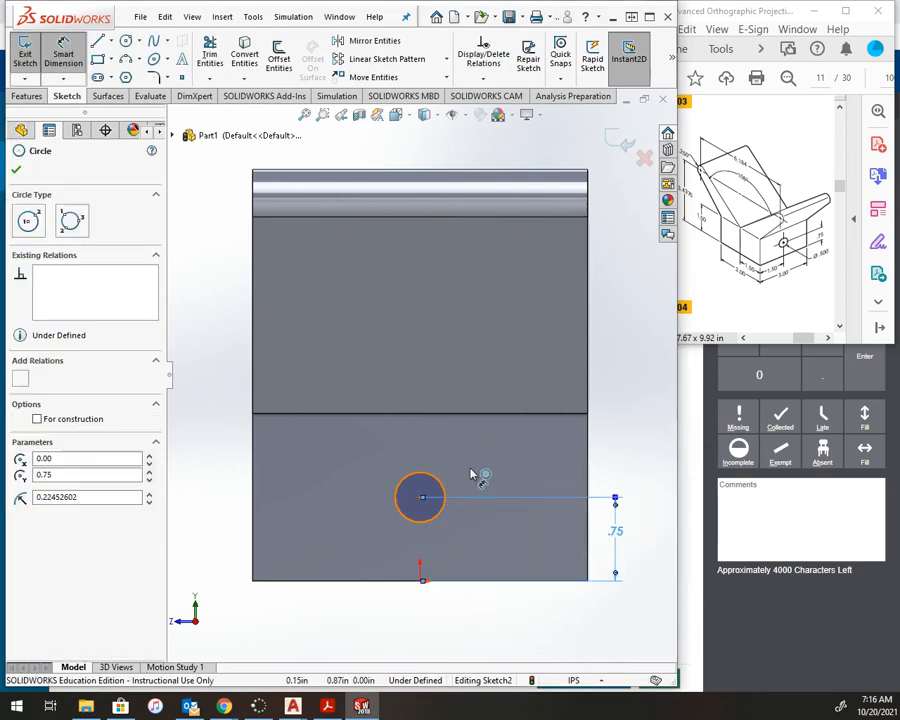
click(603, 436)
text(.5)
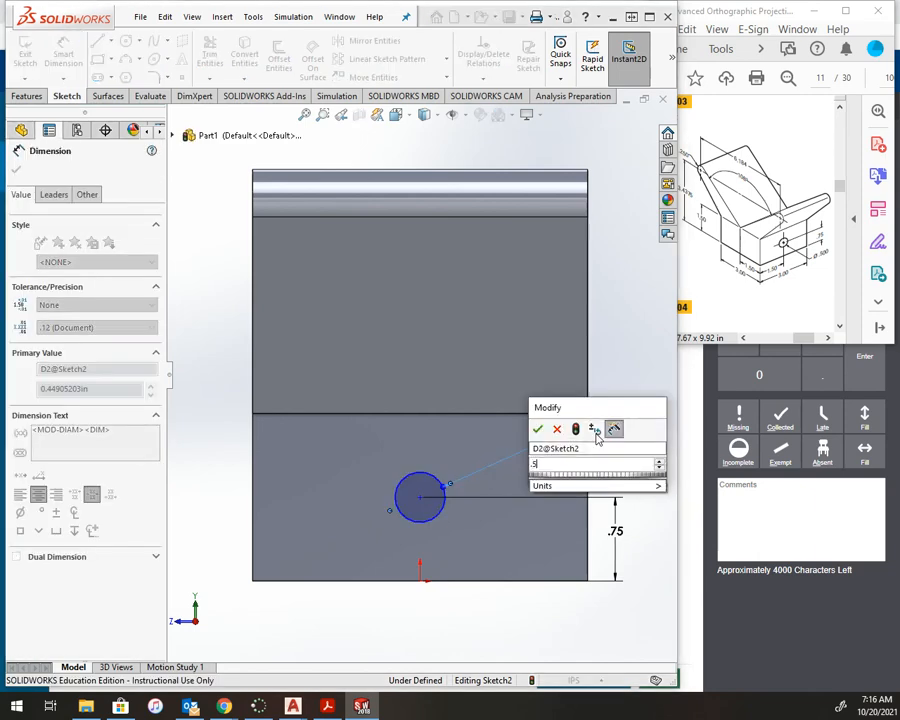
key(Return)
key(Escape)
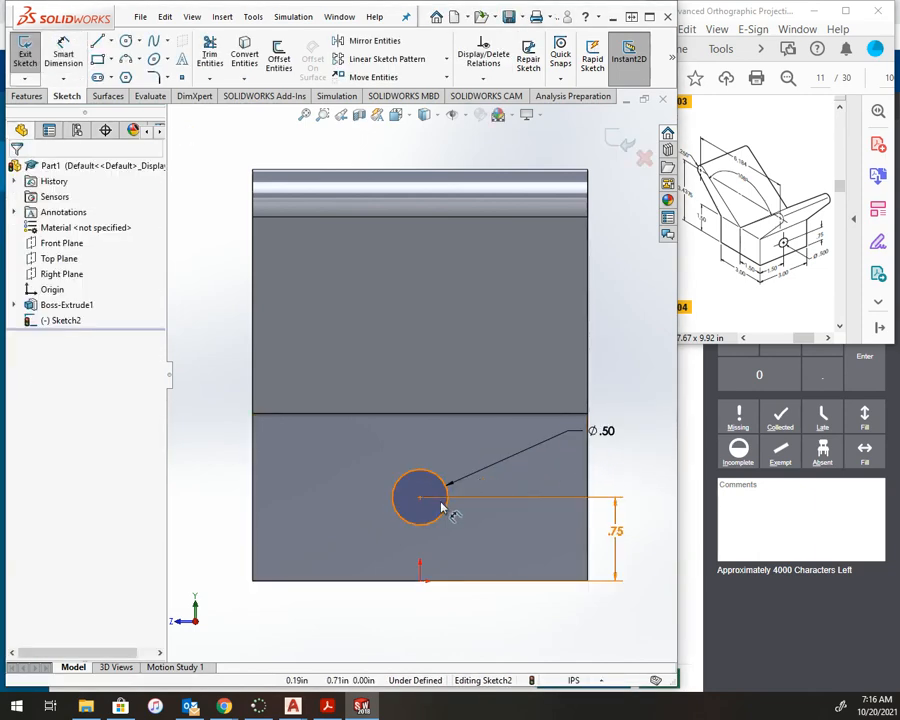
Step: Add a Vertical relation between the circle's center and the origin
click(421, 499)
ctrl+click(420, 580)
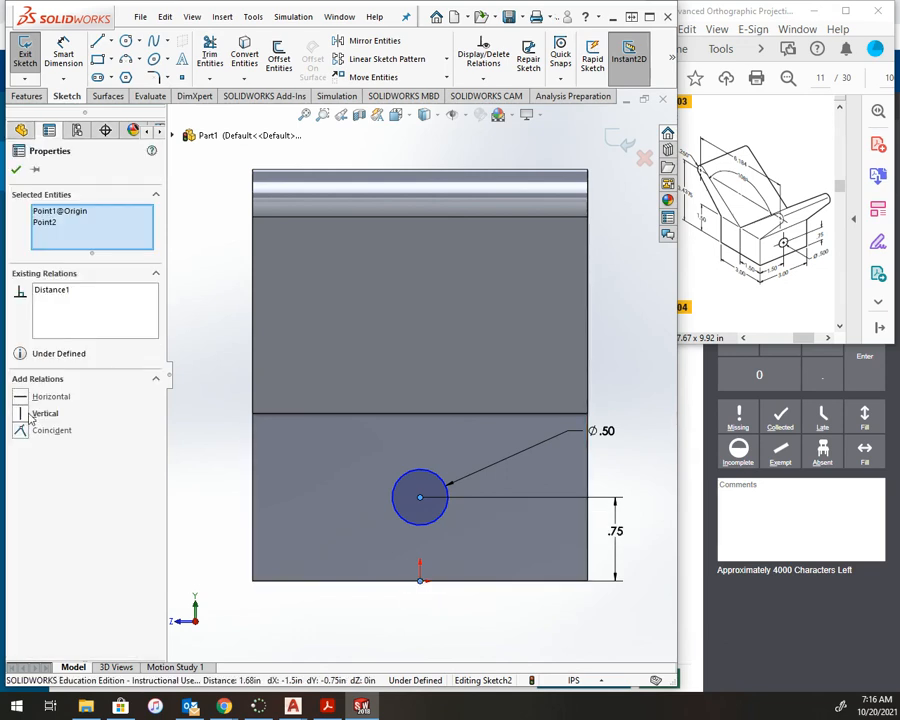
click(32, 415)
key(Escape)
Step: Cut the circle through the base with an Extruded Cut set to Through All
click(30, 97)
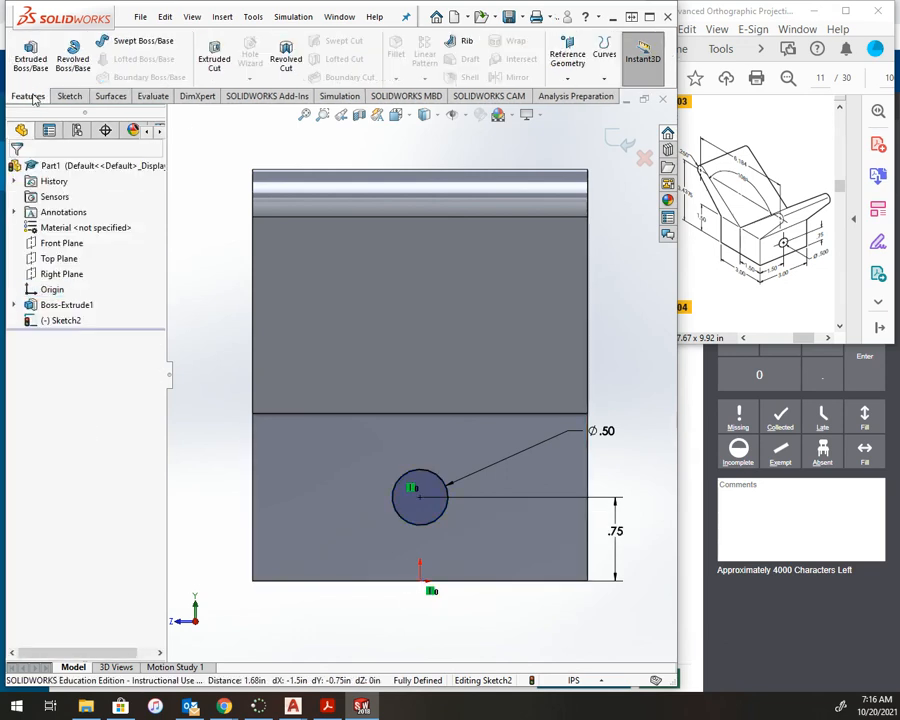
click(205, 60)
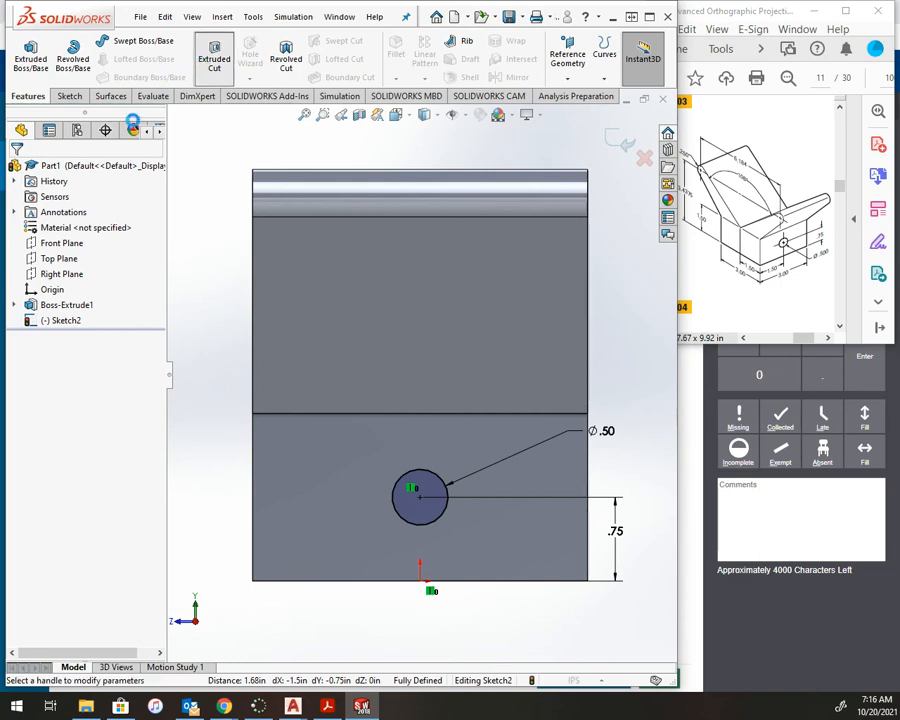
click(90, 254)
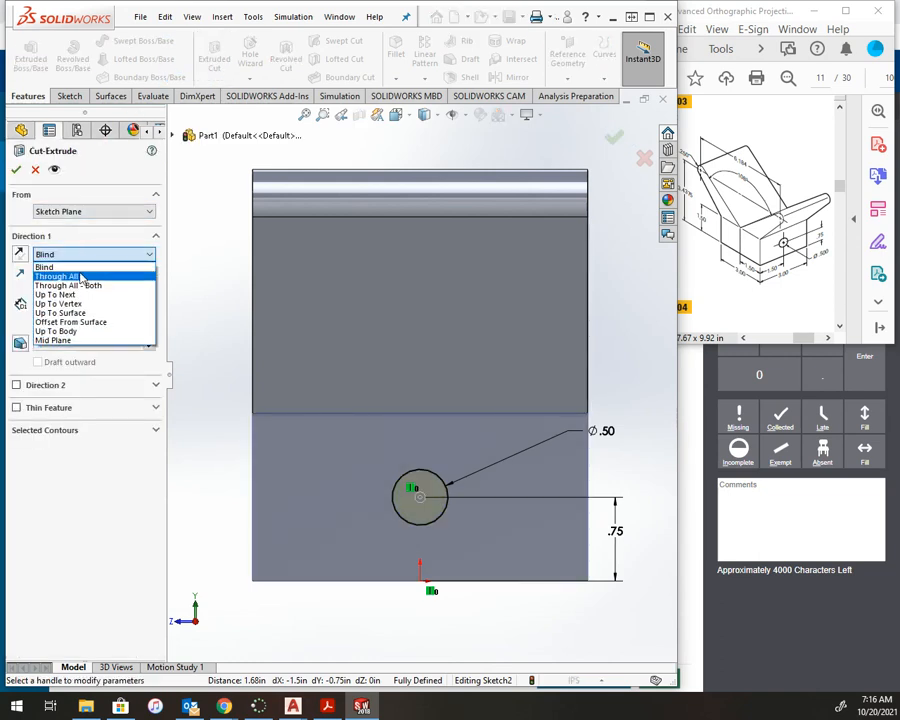
click(60, 274)
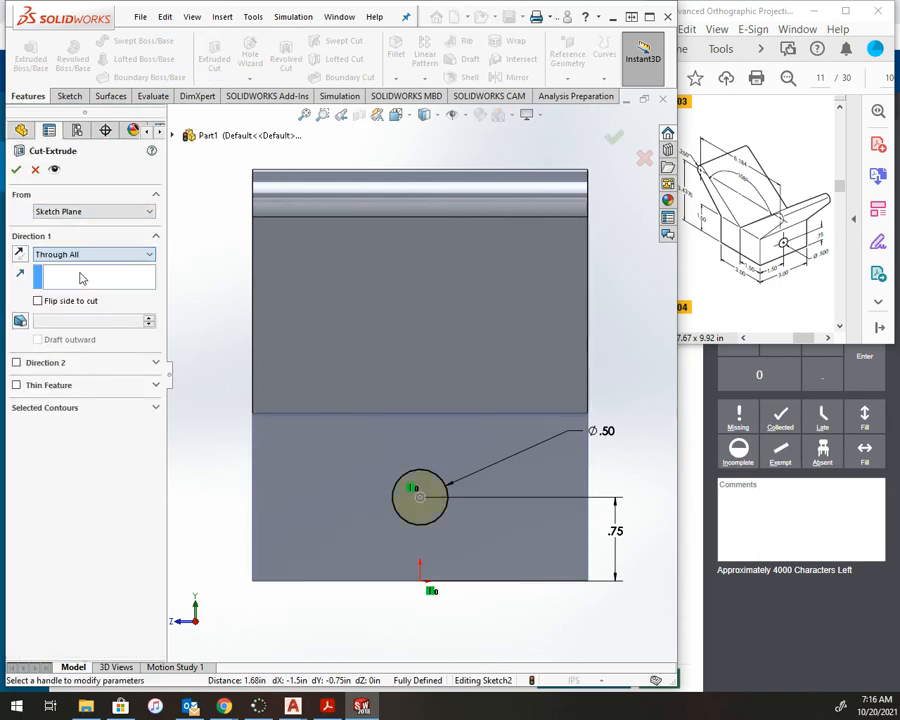
click(16, 171)
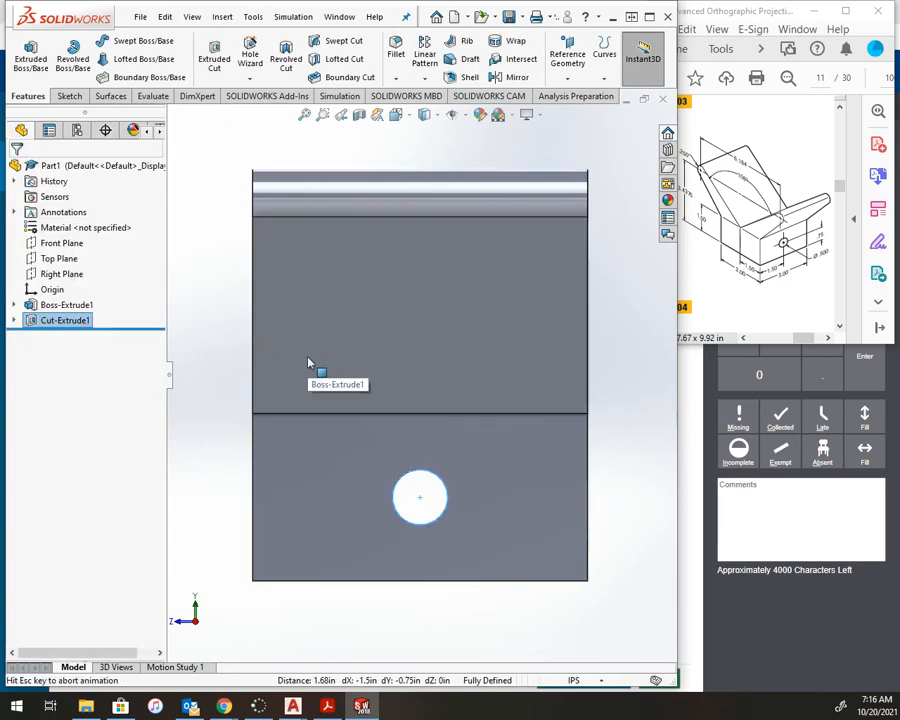
click(245, 246)
key(Left)
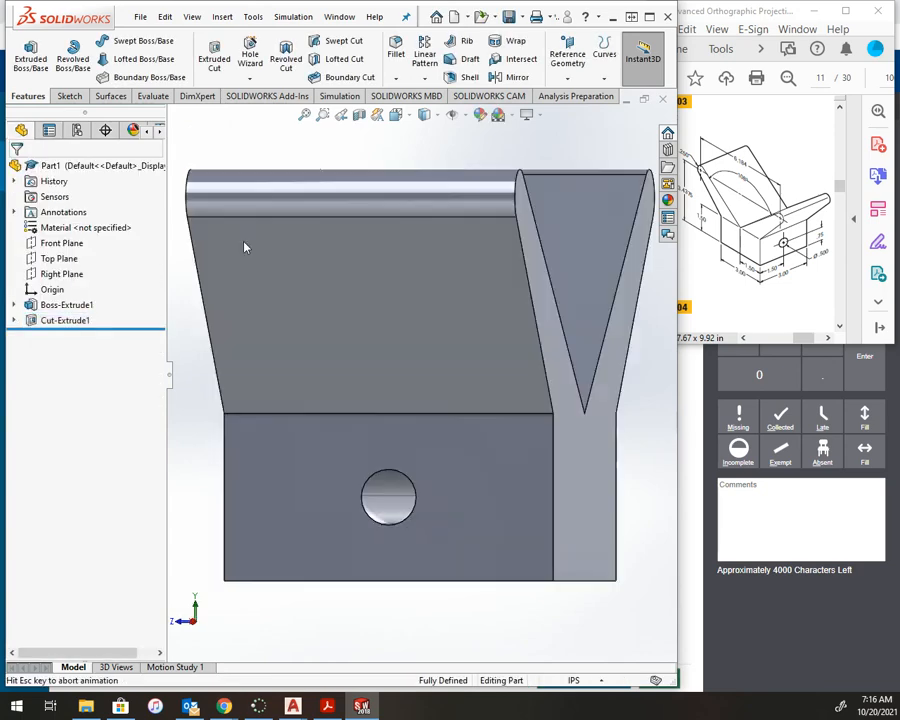